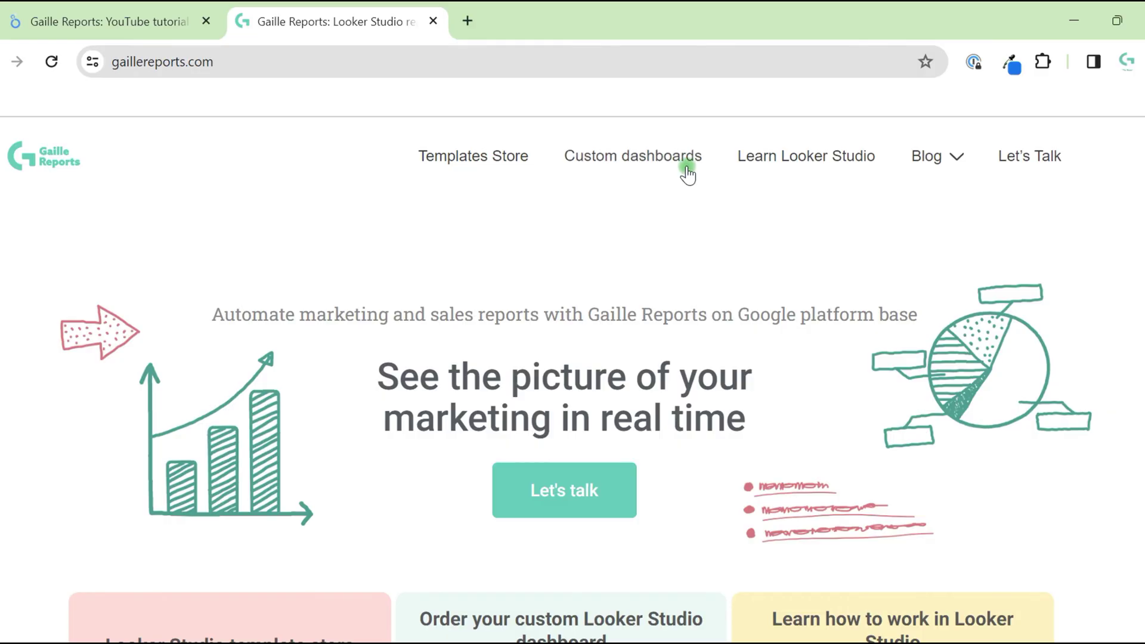
- Browse the agency's custom dashboards page, then return to the Looker Studio report tab
left_click(687, 167)
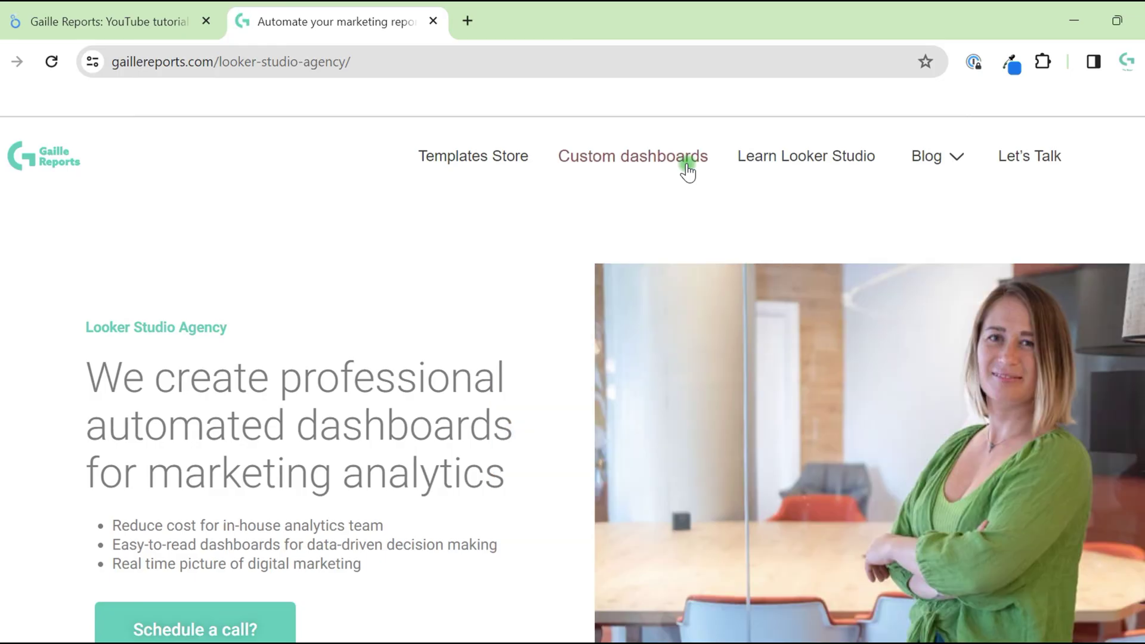
scroll(432, 242, "down", 5)
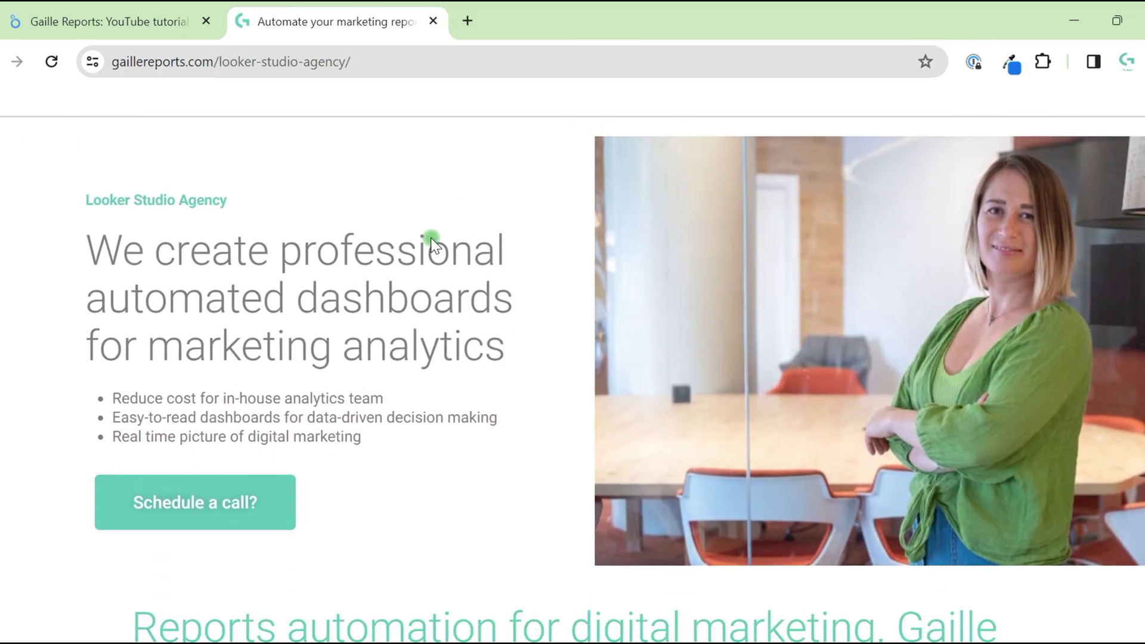
scroll(432, 241, "down", 10)
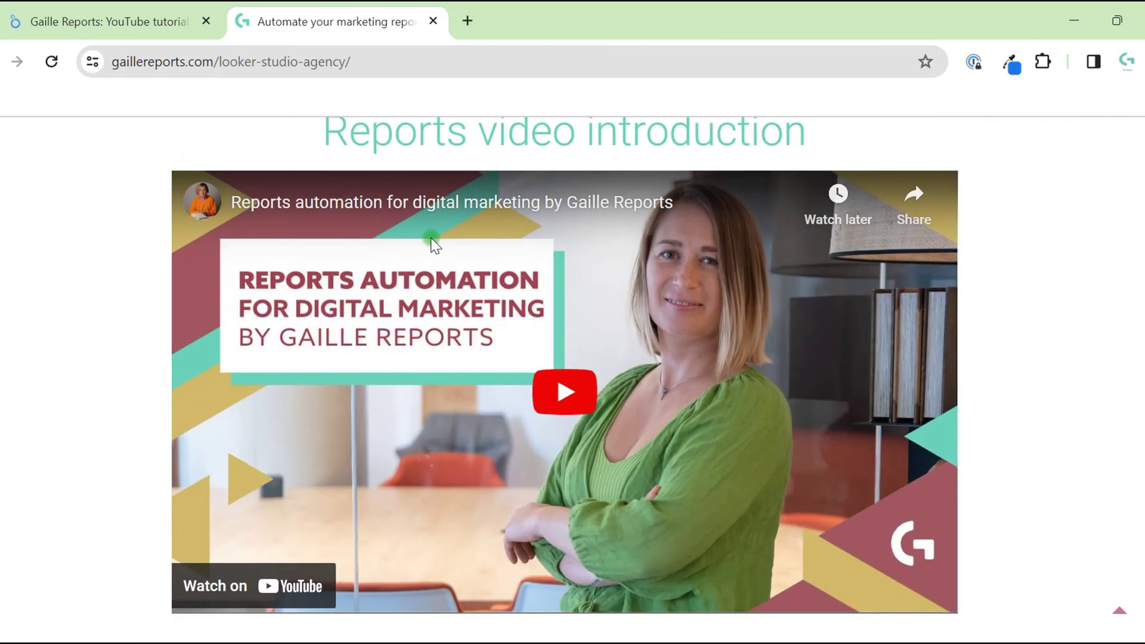
scroll(431, 241, "down", 8)
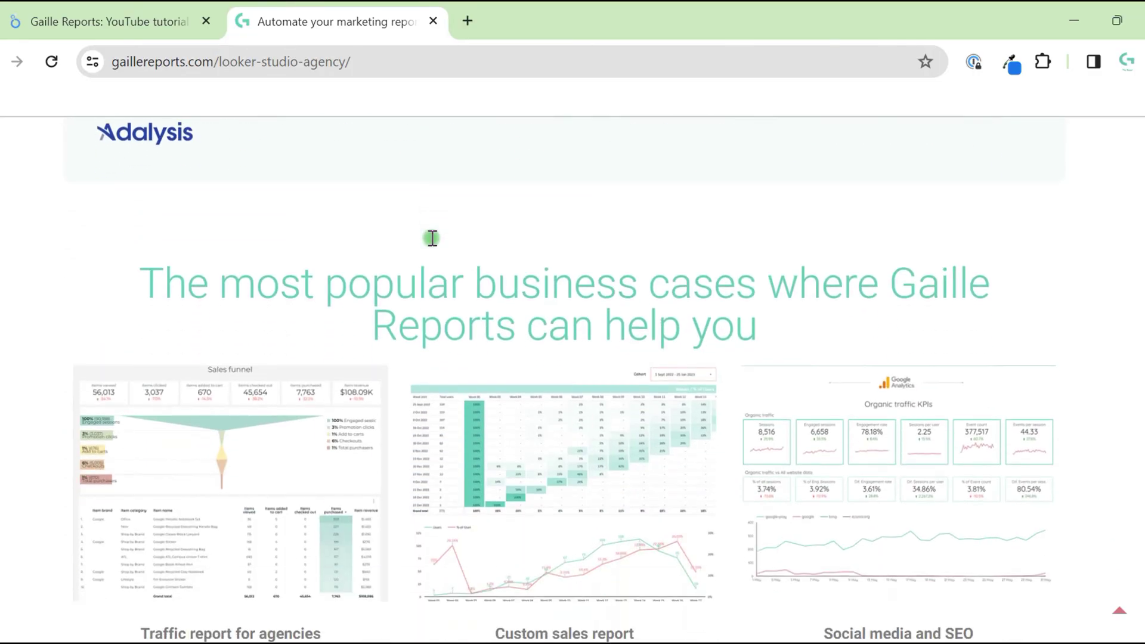
left_click(190, 27)
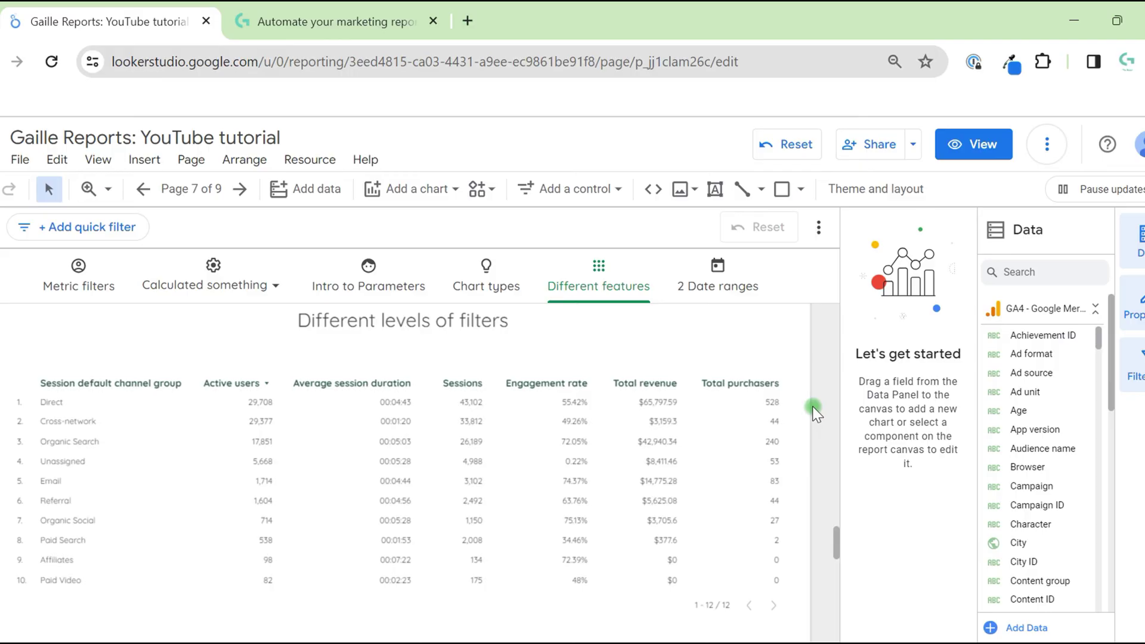
- Place a drop-down list control for Session default channel group above the channel-group table
left_click(293, 424)
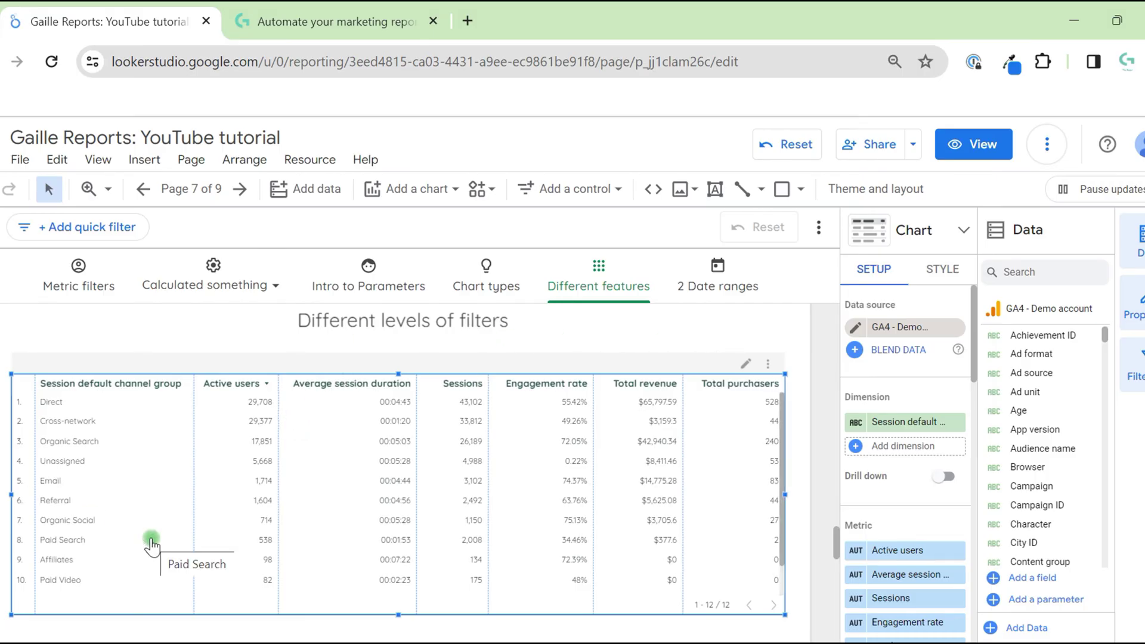
left_click(593, 192)
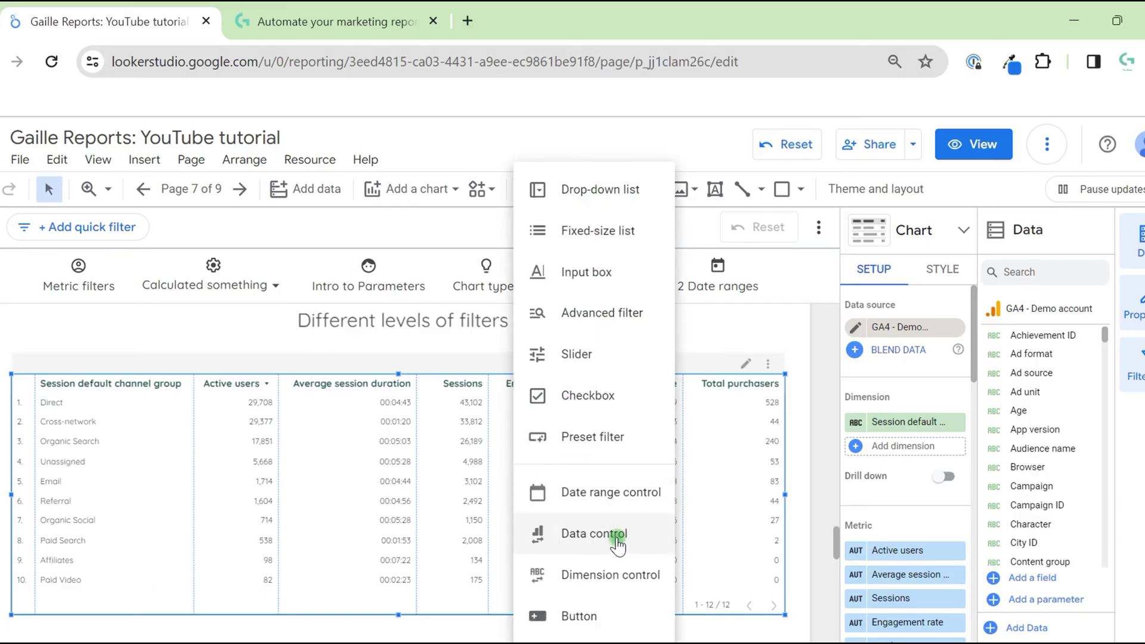
left_click(650, 576)
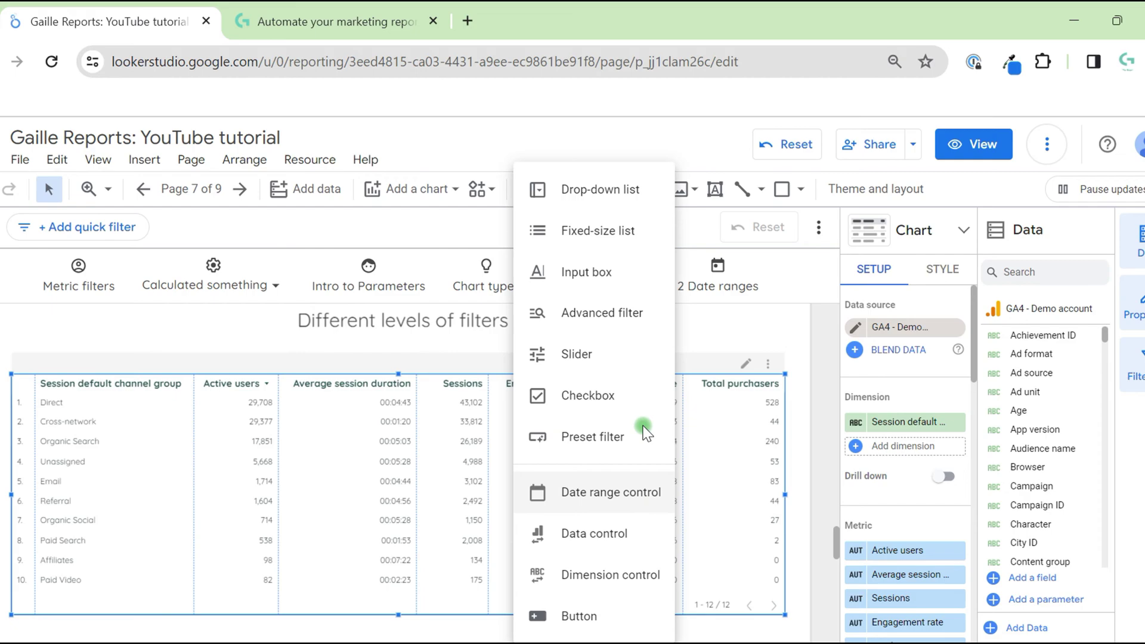
left_click(604, 192)
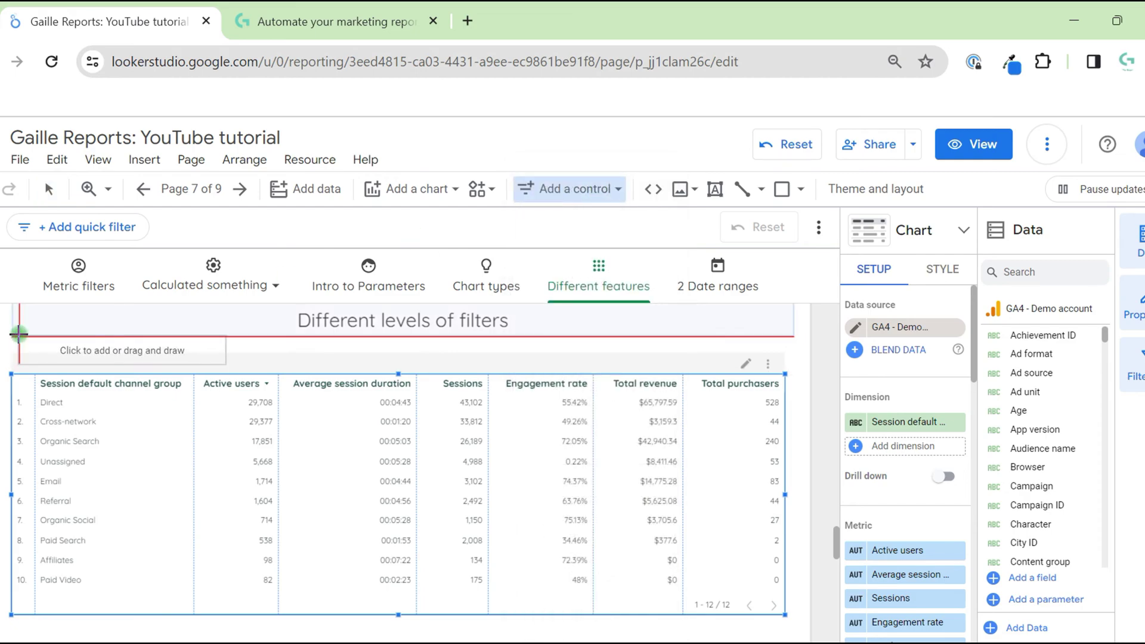
left_click(12, 340)
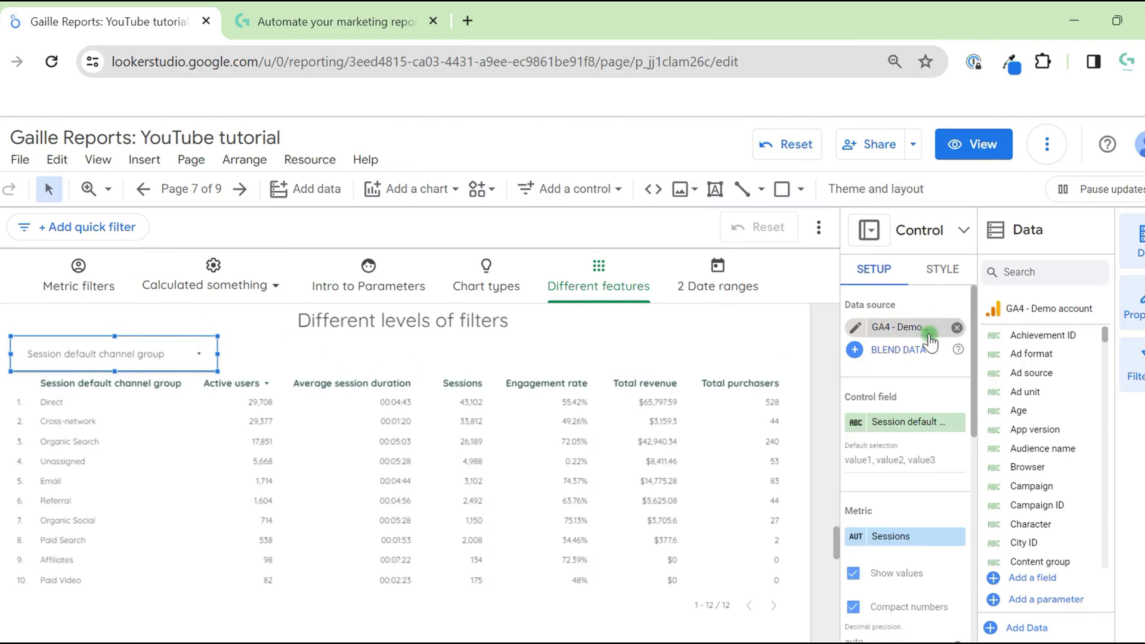
- Edit the drop-down control's field and change its name to 'Channel Group'
left_click(613, 506)
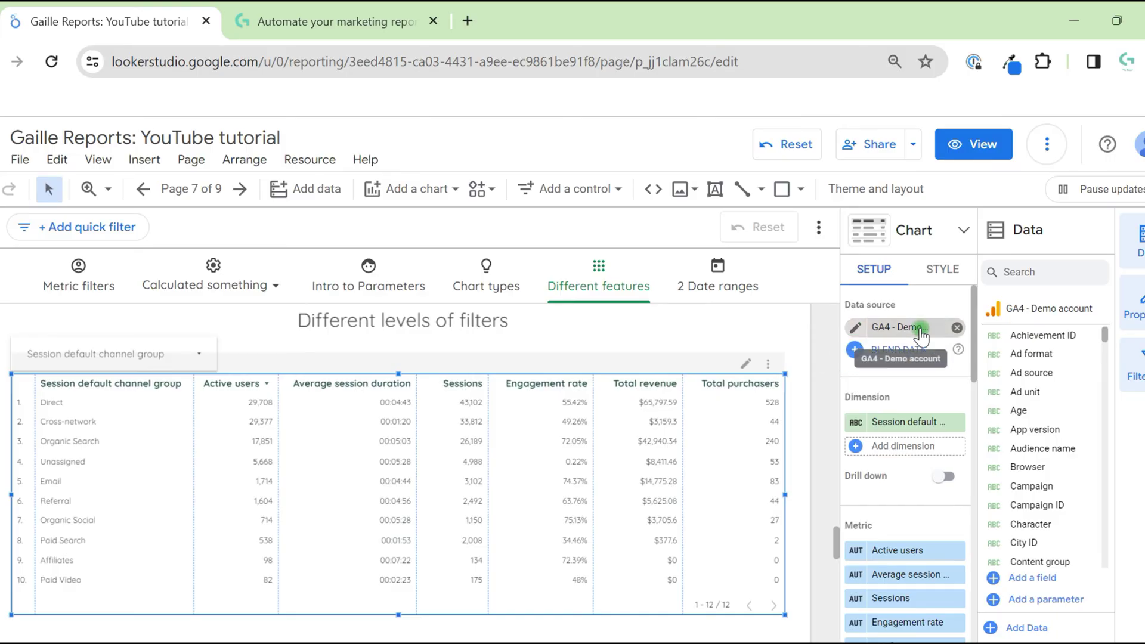
left_click(138, 352)
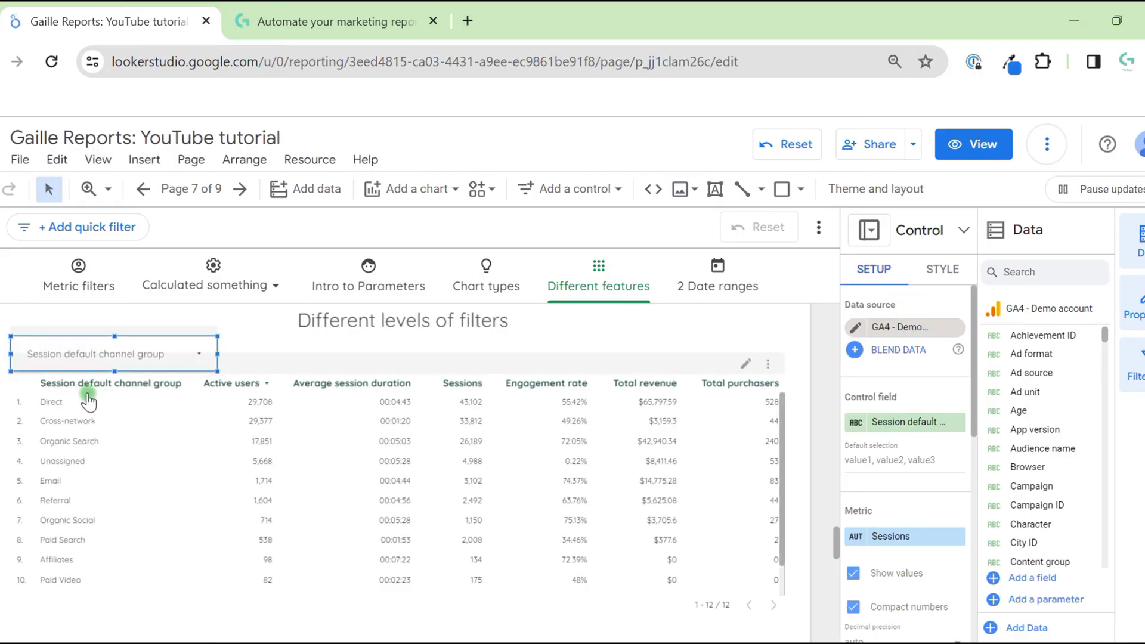
left_click(855, 424)
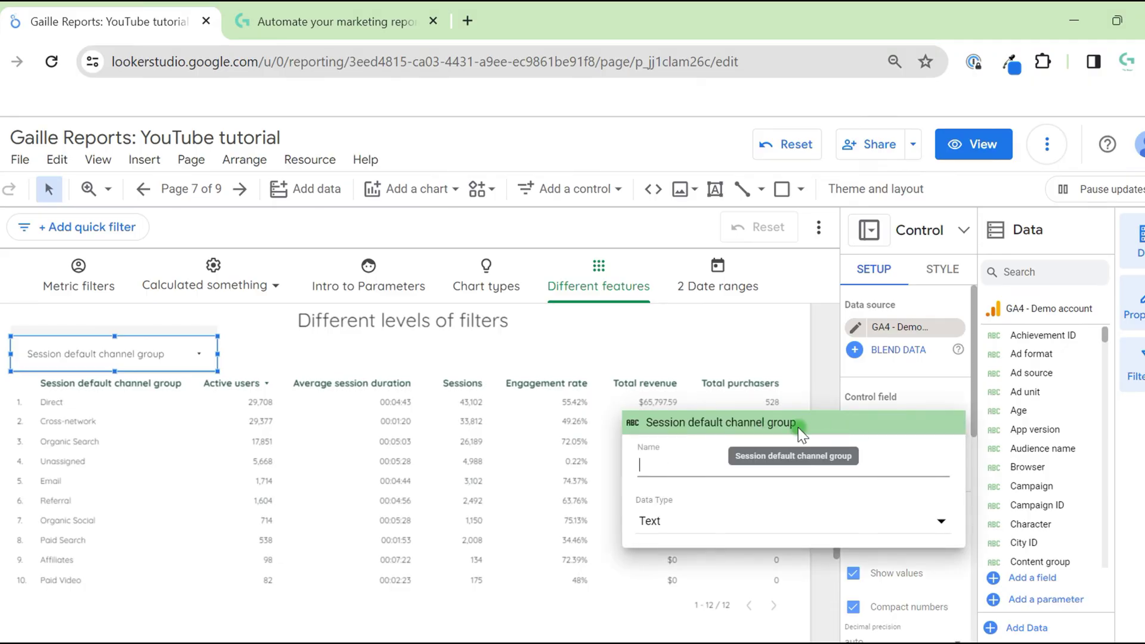
left_click_drag(799, 428, 725, 425)
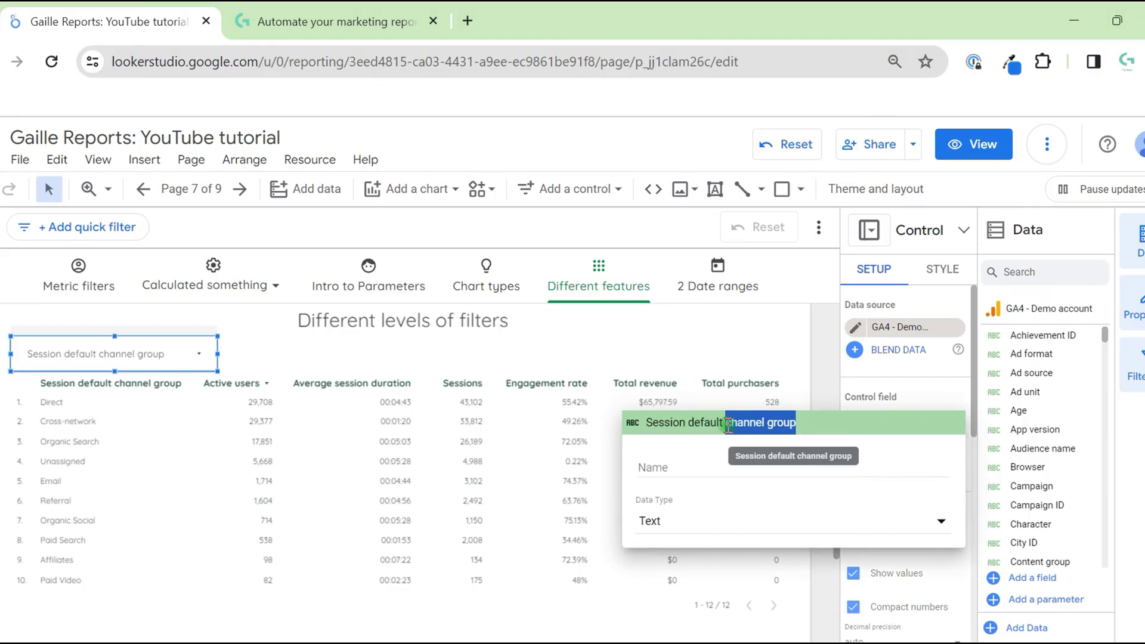
left_click(721, 460)
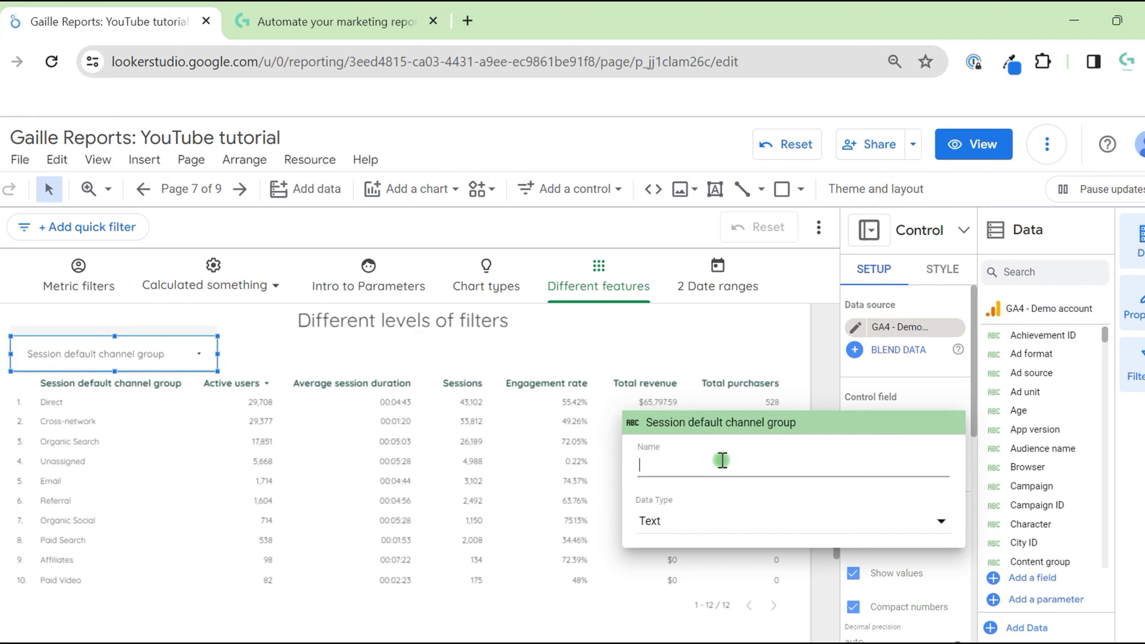
type("Different levels of filters")
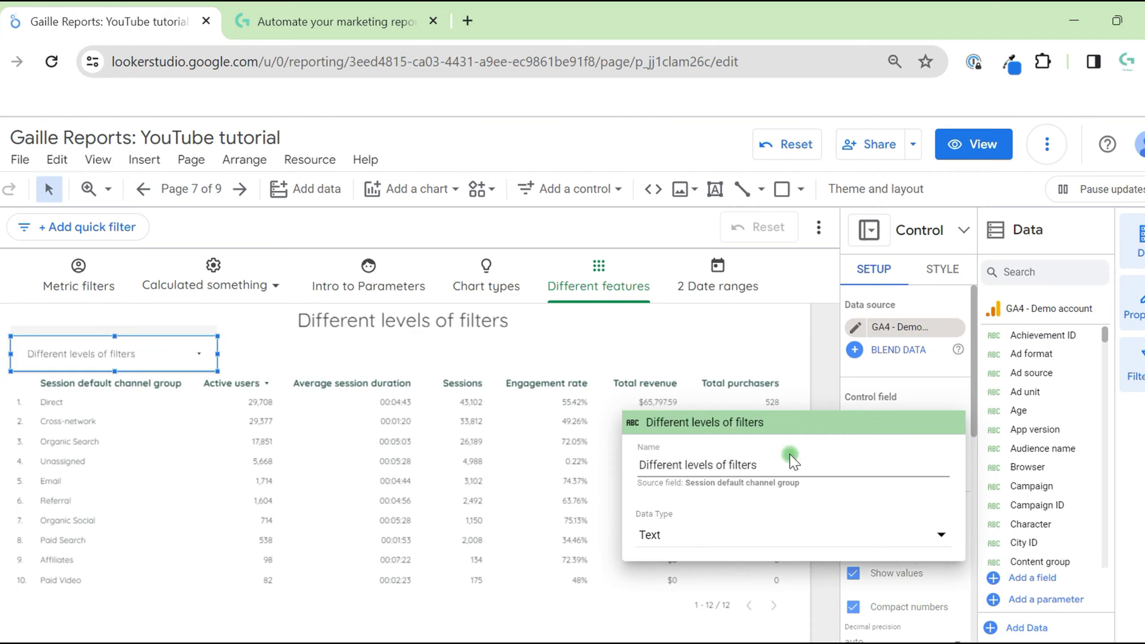
key("ctrl+a")
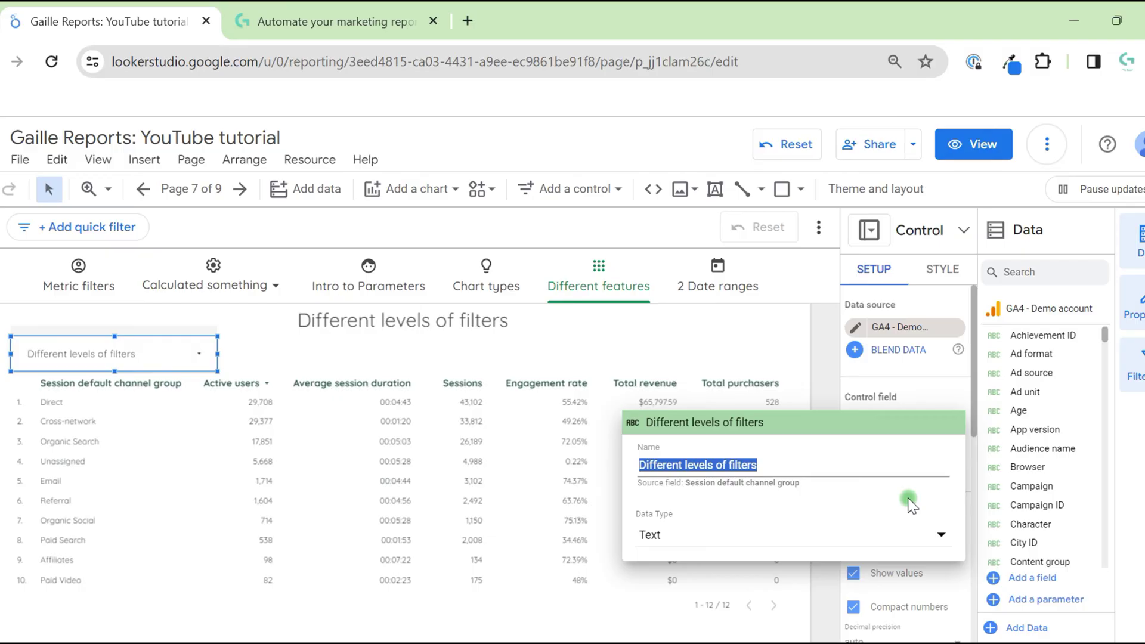
type("Channe")
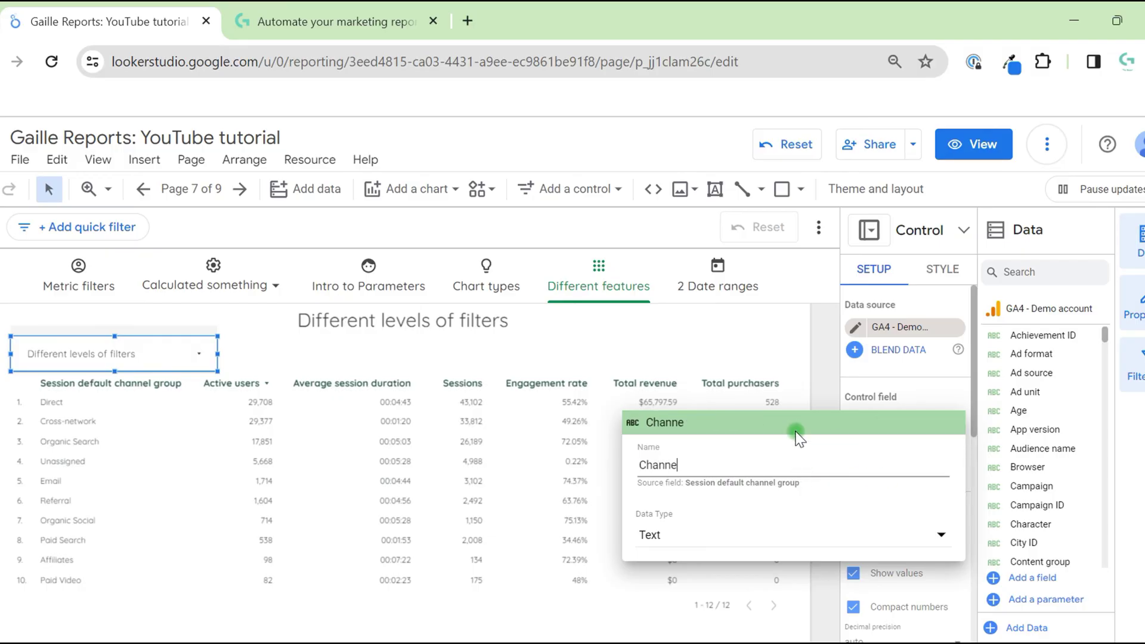
type("l Group")
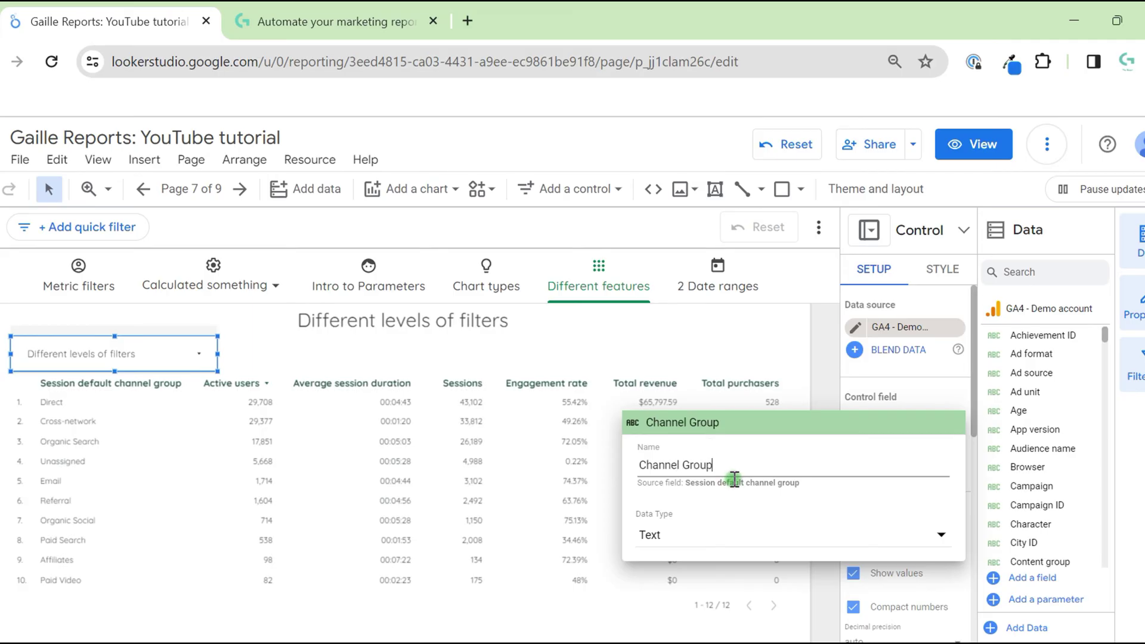
left_click(828, 378)
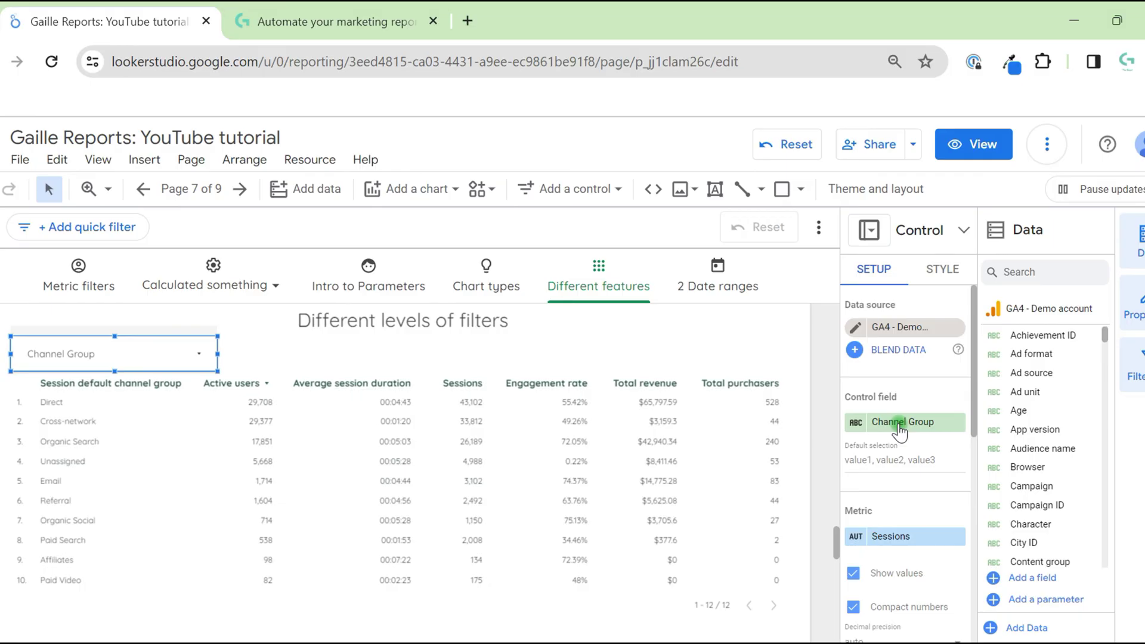
- Give the Channel Group drop-down control a teal border in its style settings
left_click(938, 277)
scroll(940, 477, "down", 4)
scroll(940, 507, "down", 4)
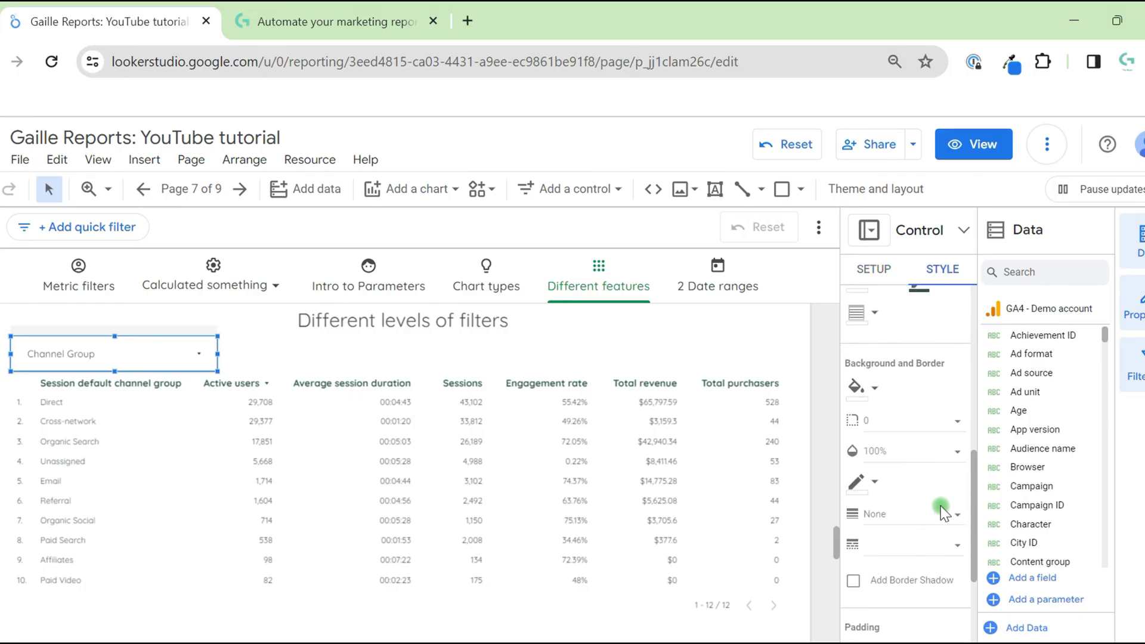
left_click(869, 482)
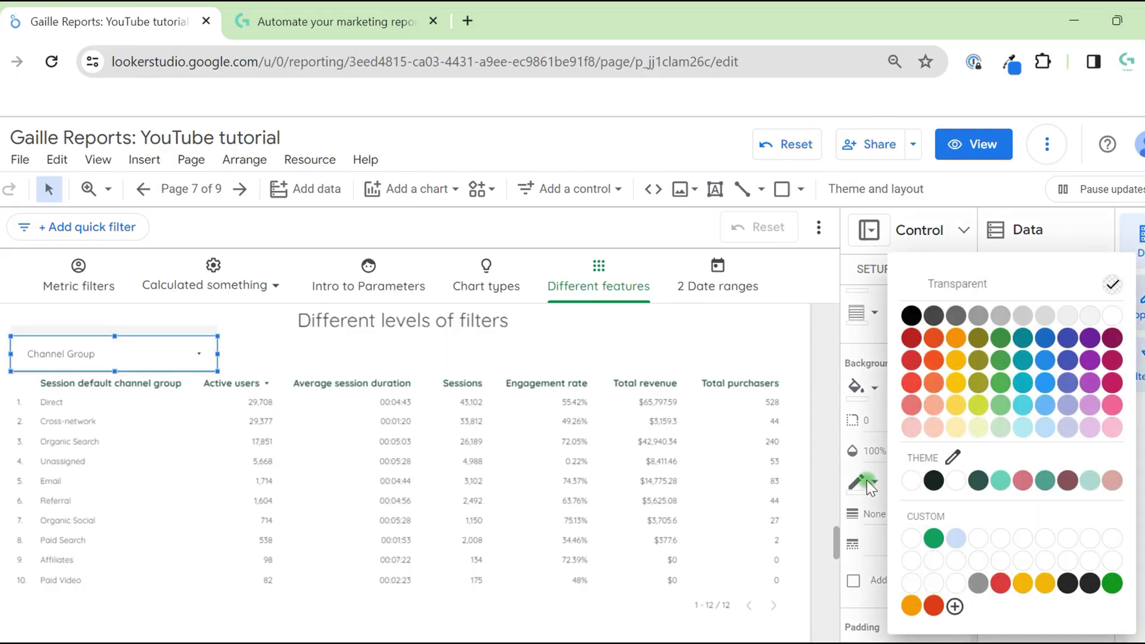
left_click(999, 481)
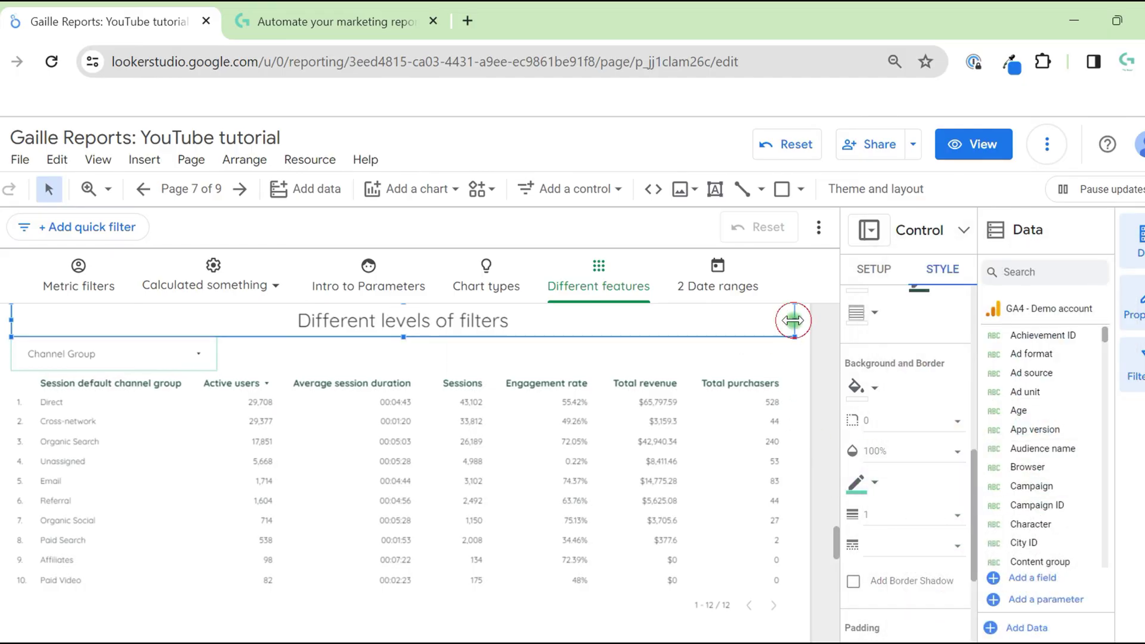
left_click(803, 380)
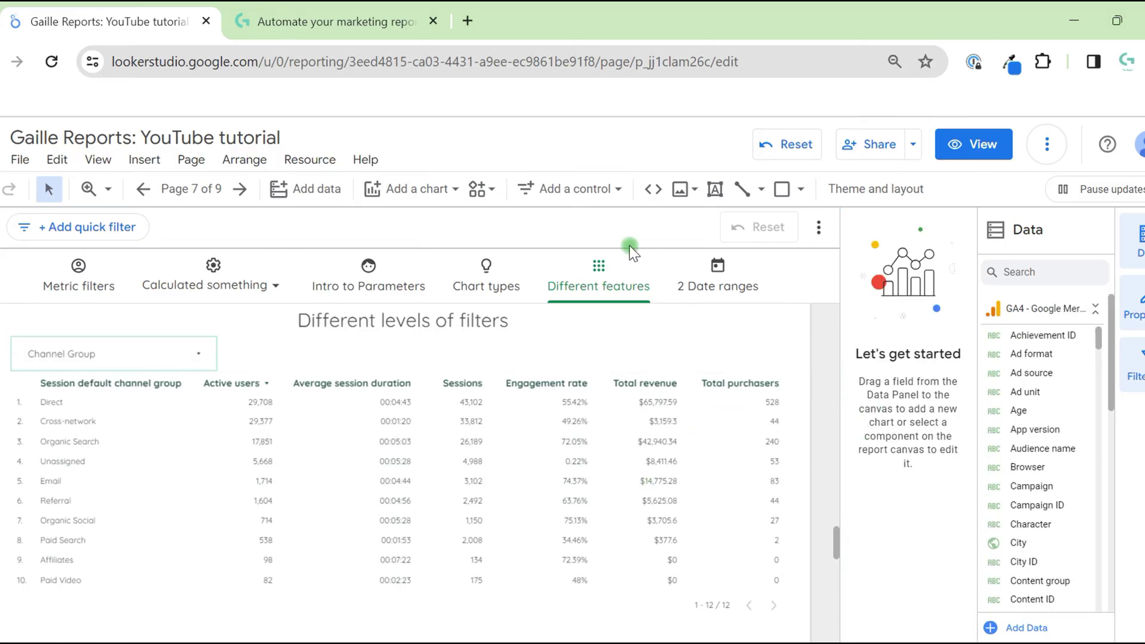
- Test the Channel Group control by filtering it to the Direct channel only
scroll(195, 325, "down", 1)
scroll(808, 425, "up", 1)
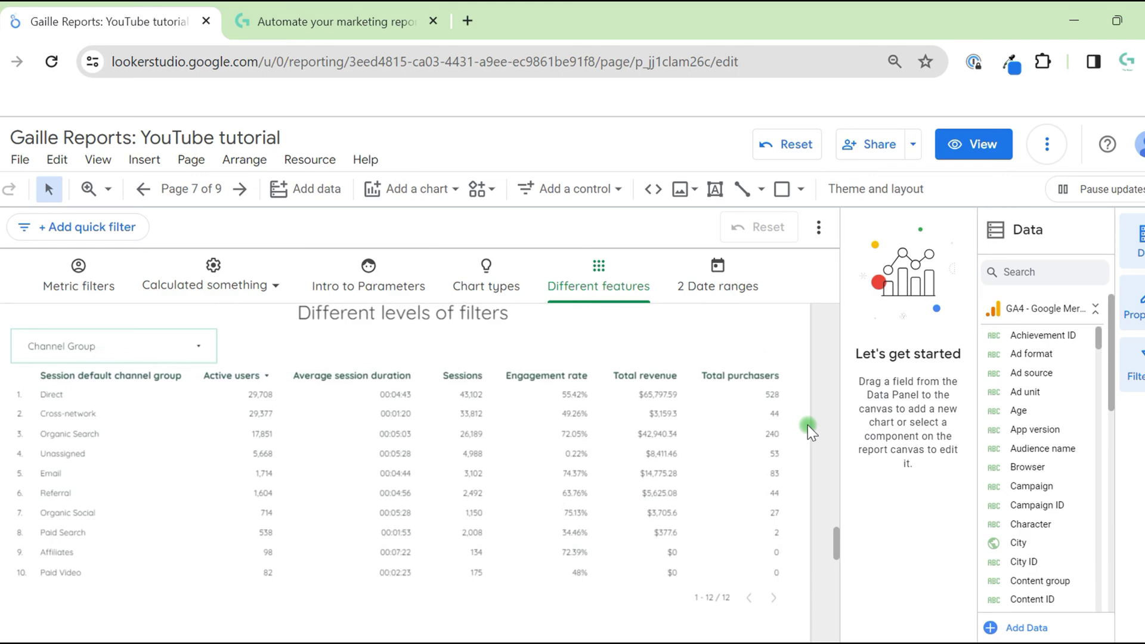
left_click(209, 348)
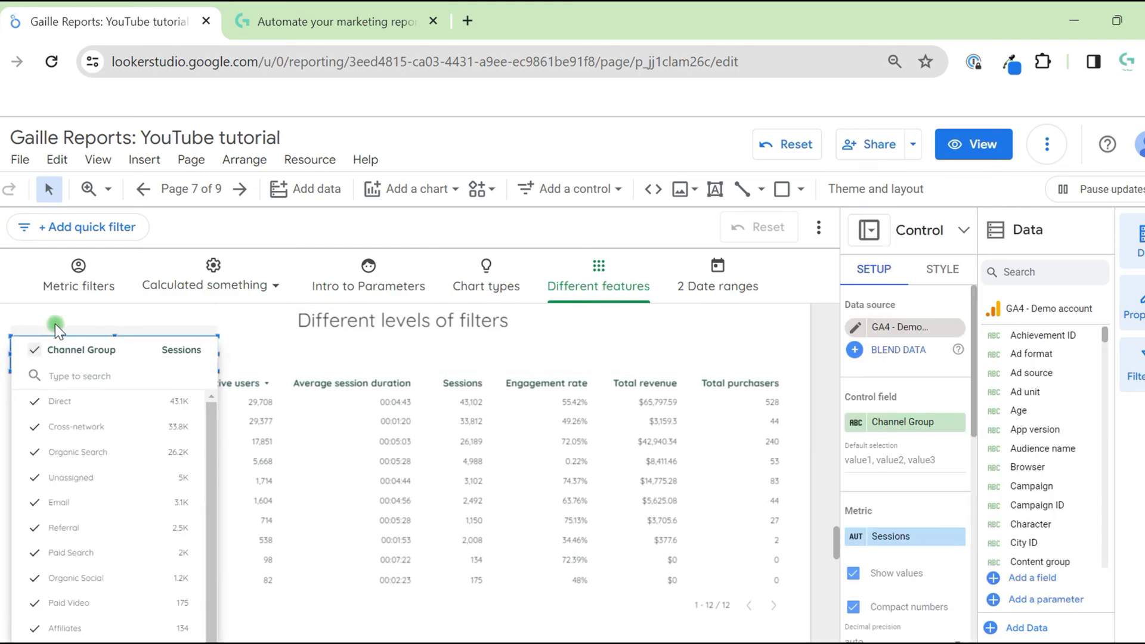
left_click(90, 375)
mouse_move(101, 401)
double_click(156, 403)
left_click(754, 360)
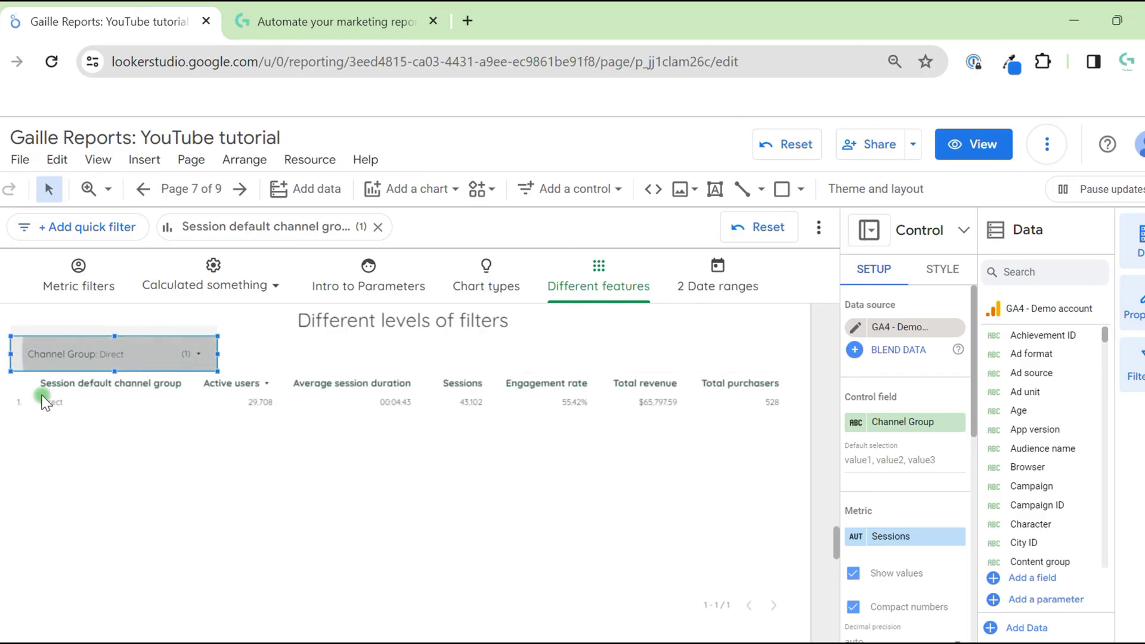
- Select all channel group values again, restoring all 12 rows, and select the table
left_click(48, 357)
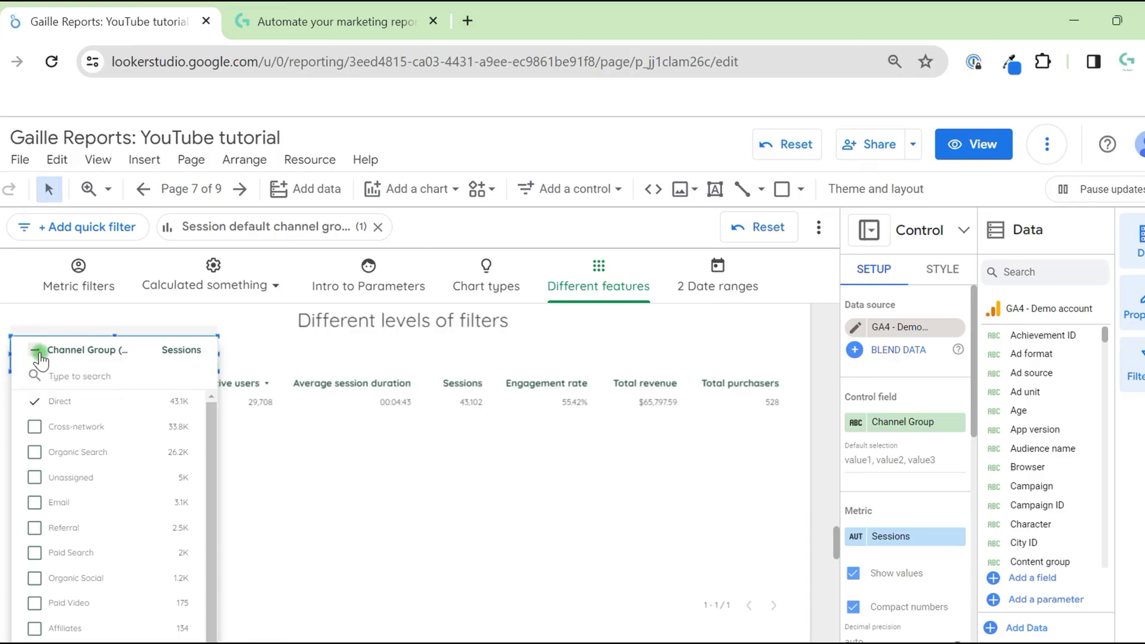
left_click(36, 352)
left_click(316, 353)
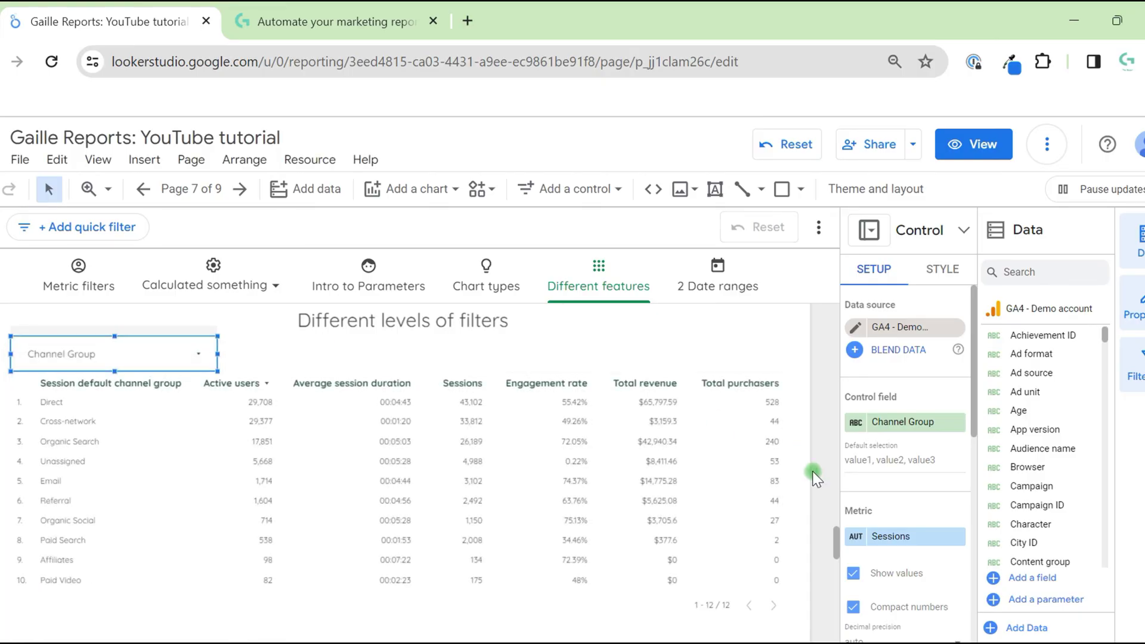
left_click(366, 423)
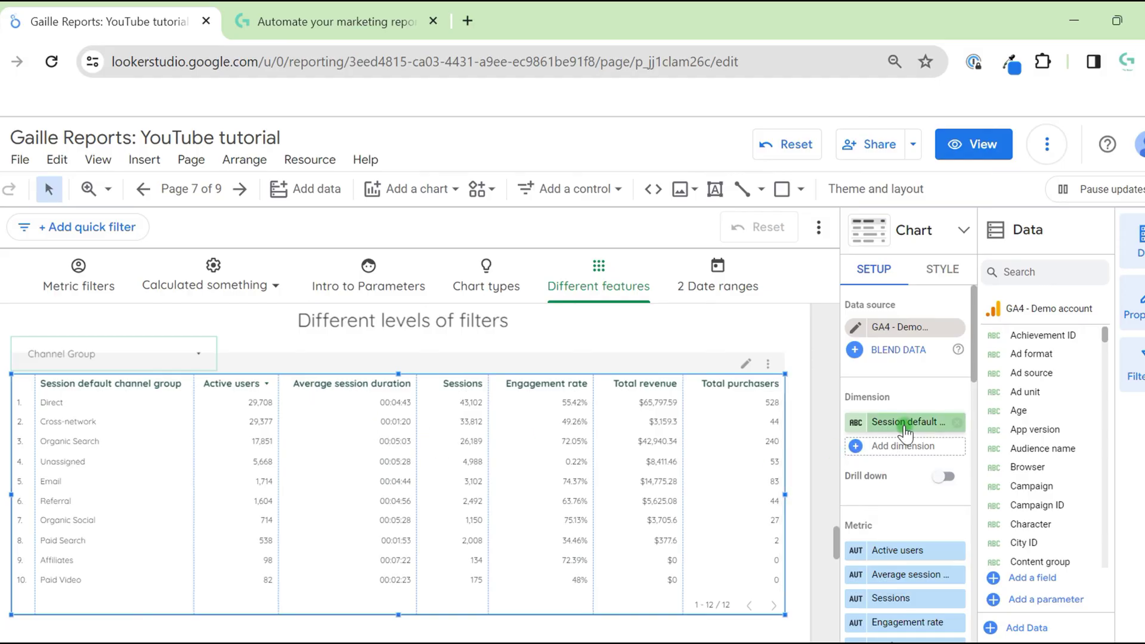
- Start a new filter from the table's Setup panel and enlarge the filter editor
scroll(904, 427, "down", 10)
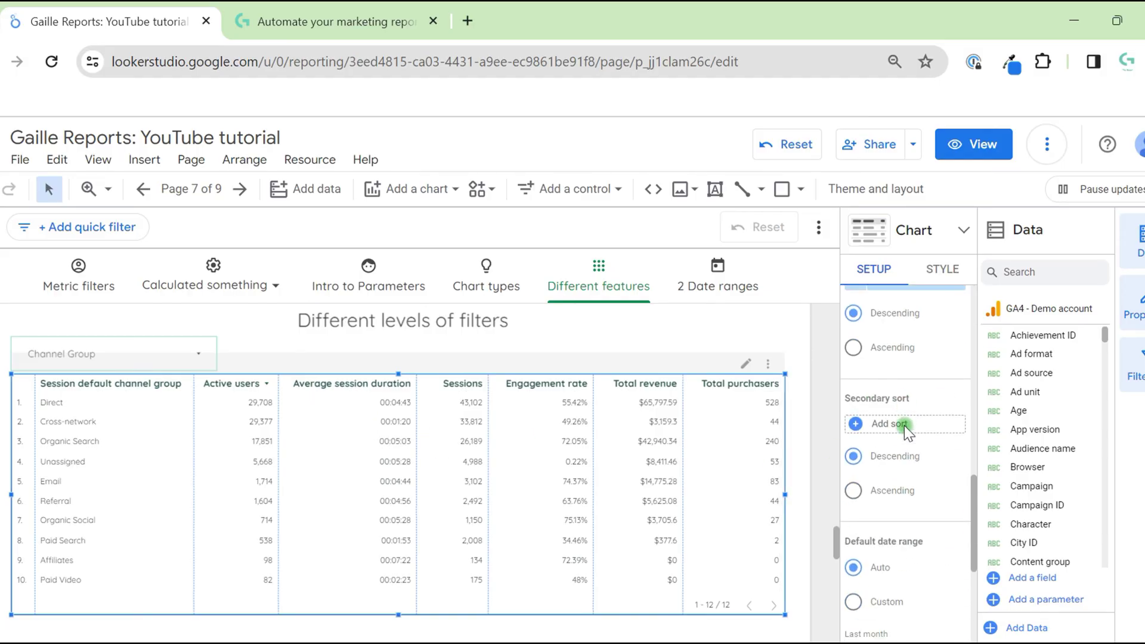
scroll(903, 427, "down", 5)
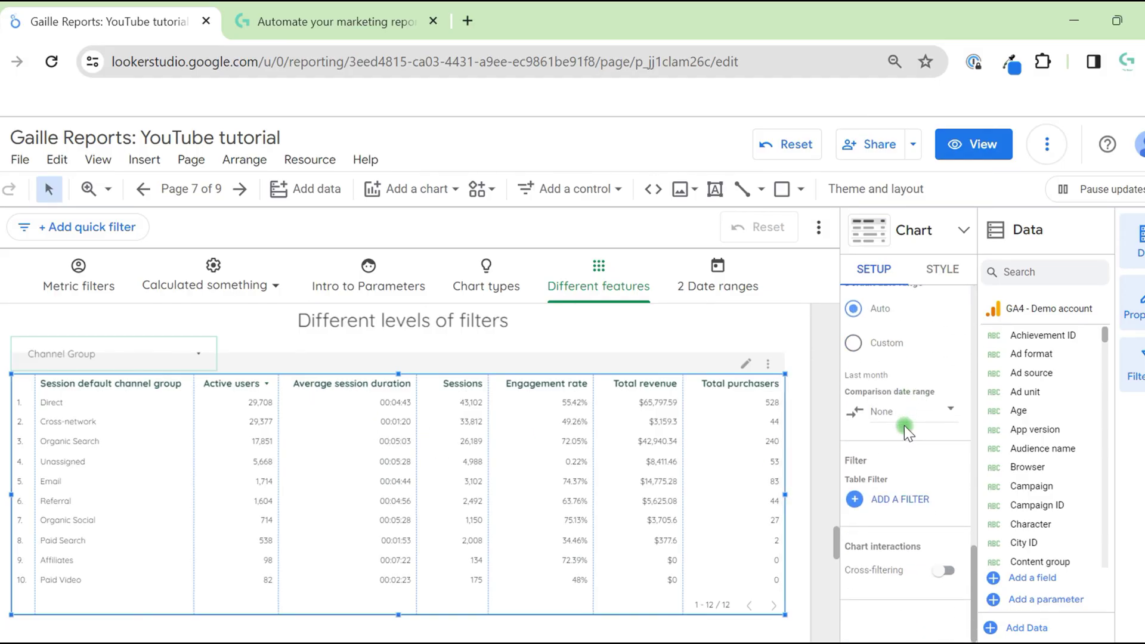
left_click(927, 501)
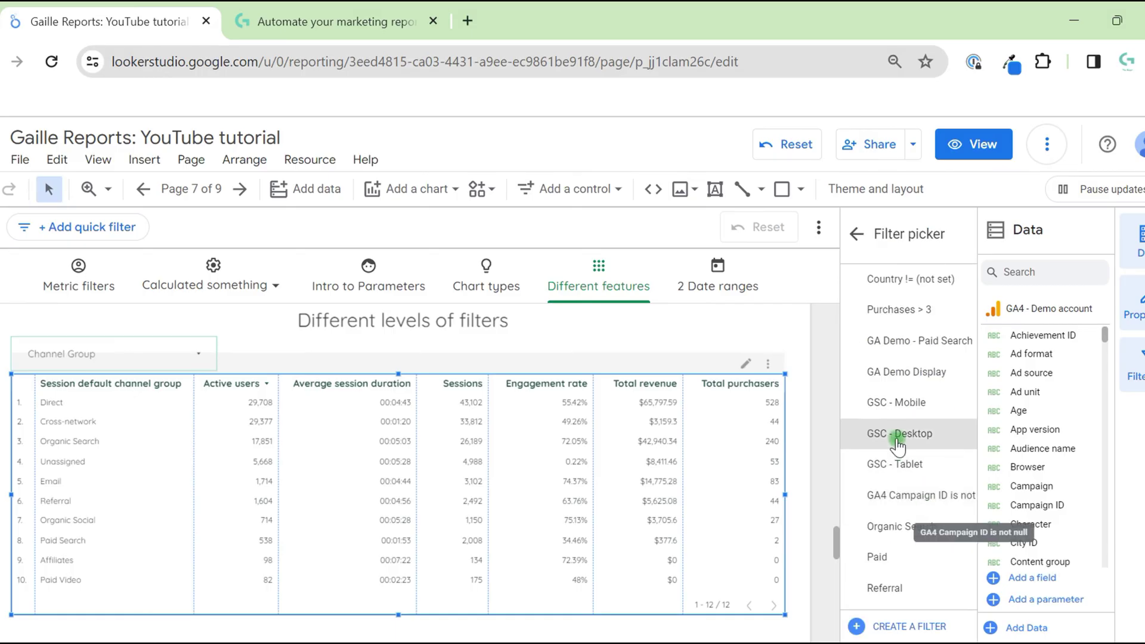
scroll(910, 609, "down", 2)
left_click(909, 626)
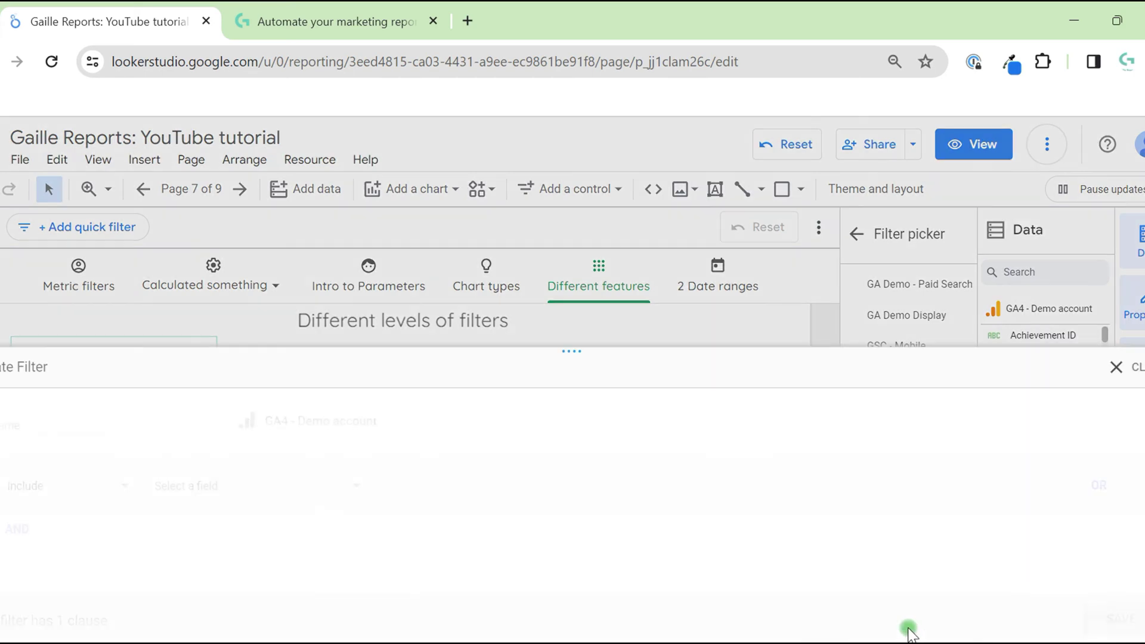
left_click_drag(572, 352, 581, 155)
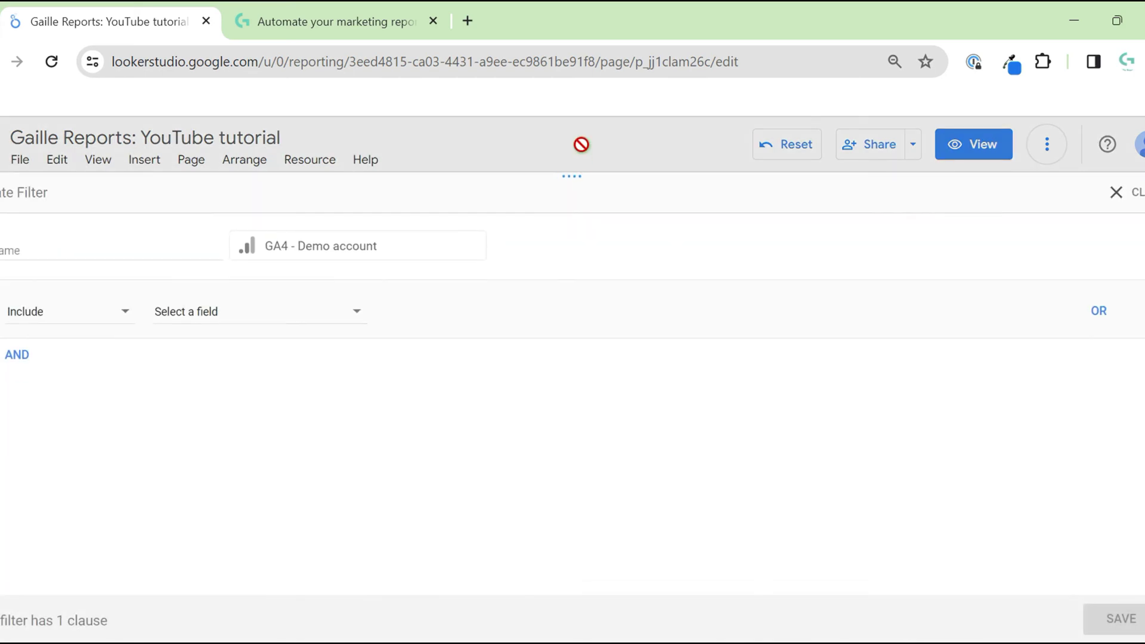
- Name the filter 'GA4 Demo - Traffic = Organic', swapping Direct for Organic
left_click(135, 249)
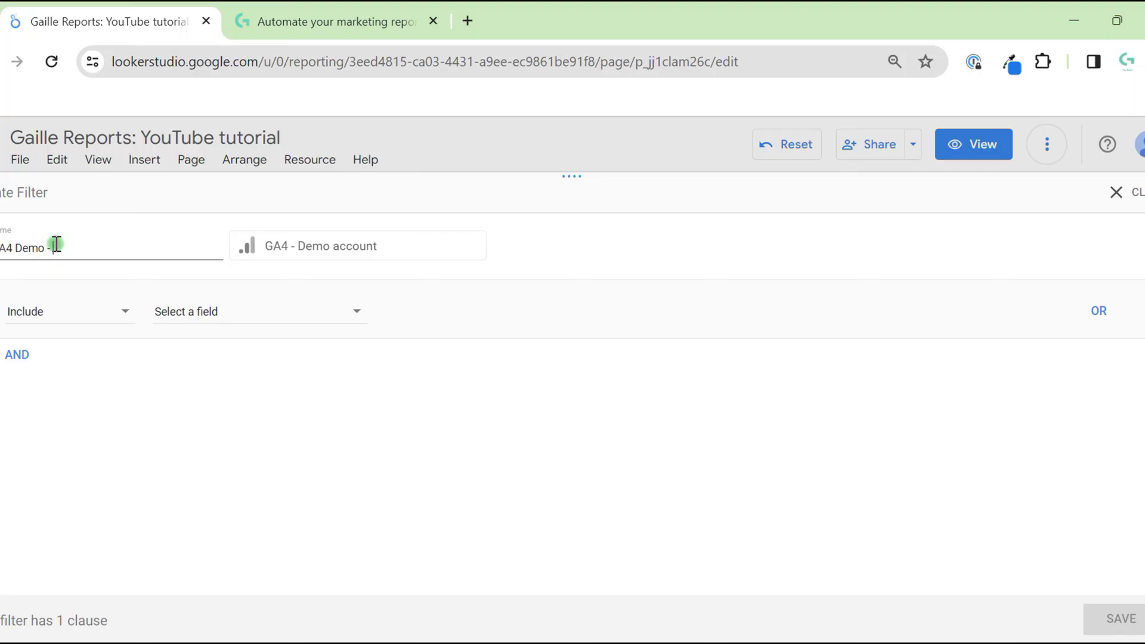
type("Traffic = Direct")
left_click_drag(148, 247, 97, 246)
key("BackSpace")
type("Organic")
- Set the first clause to Exclude on Session default channel group and list its conditions
left_click(344, 251)
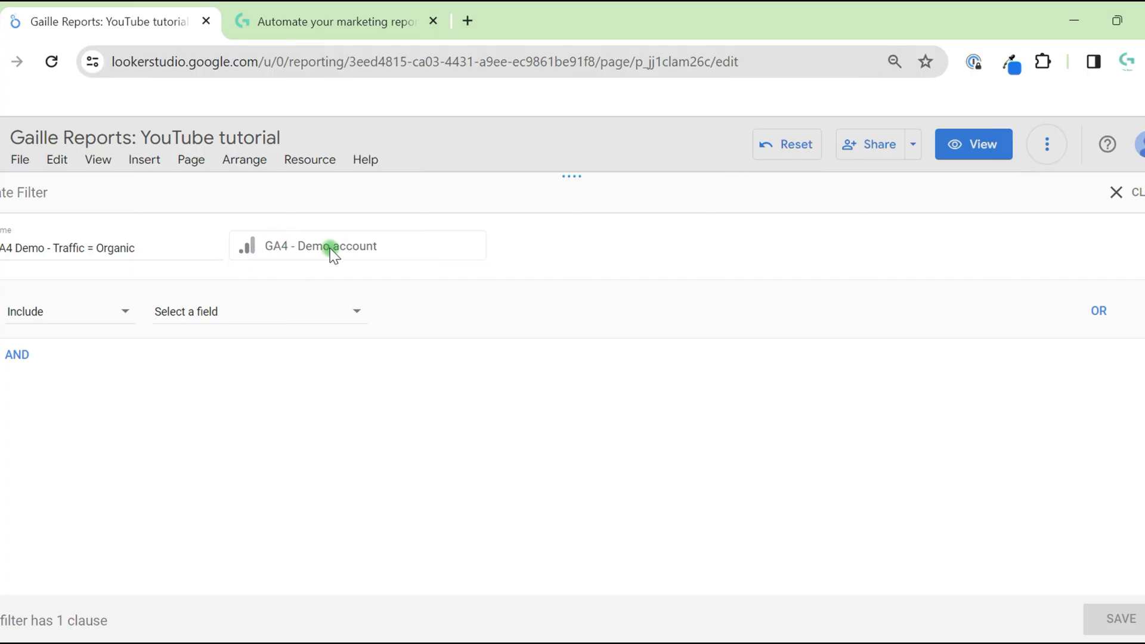
left_click(80, 318)
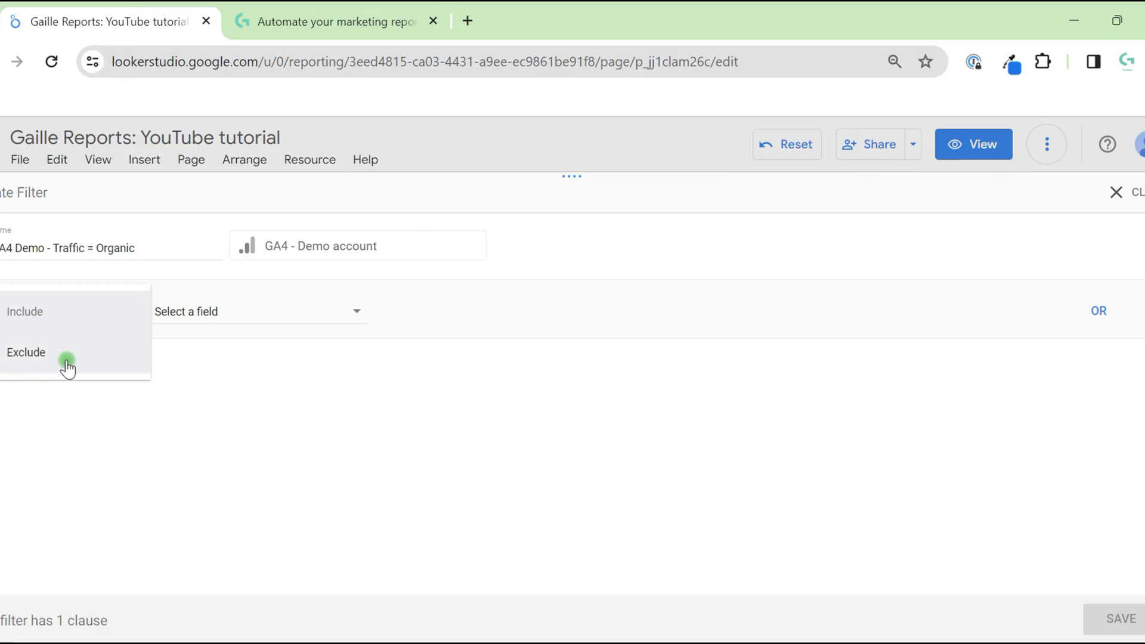
left_click(31, 356)
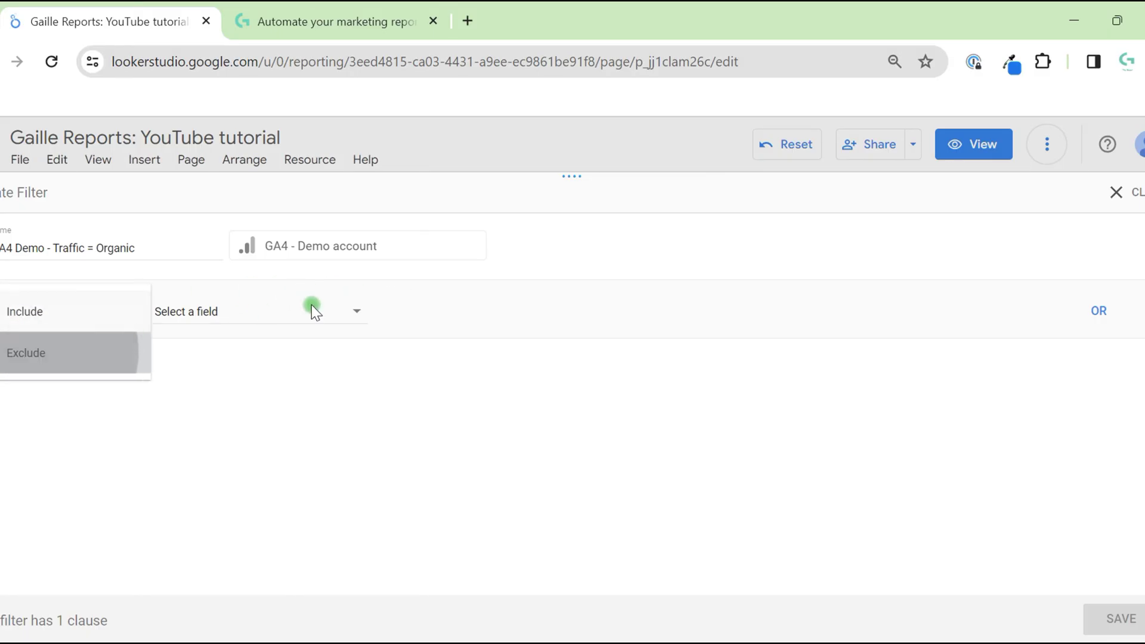
left_click(263, 311)
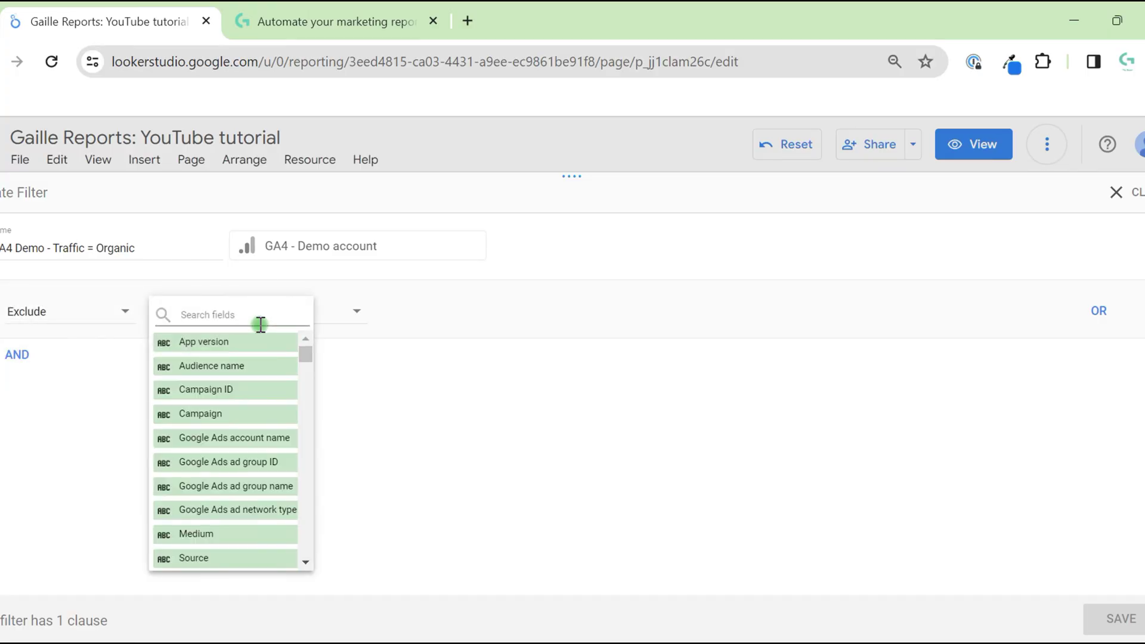
type("session d")
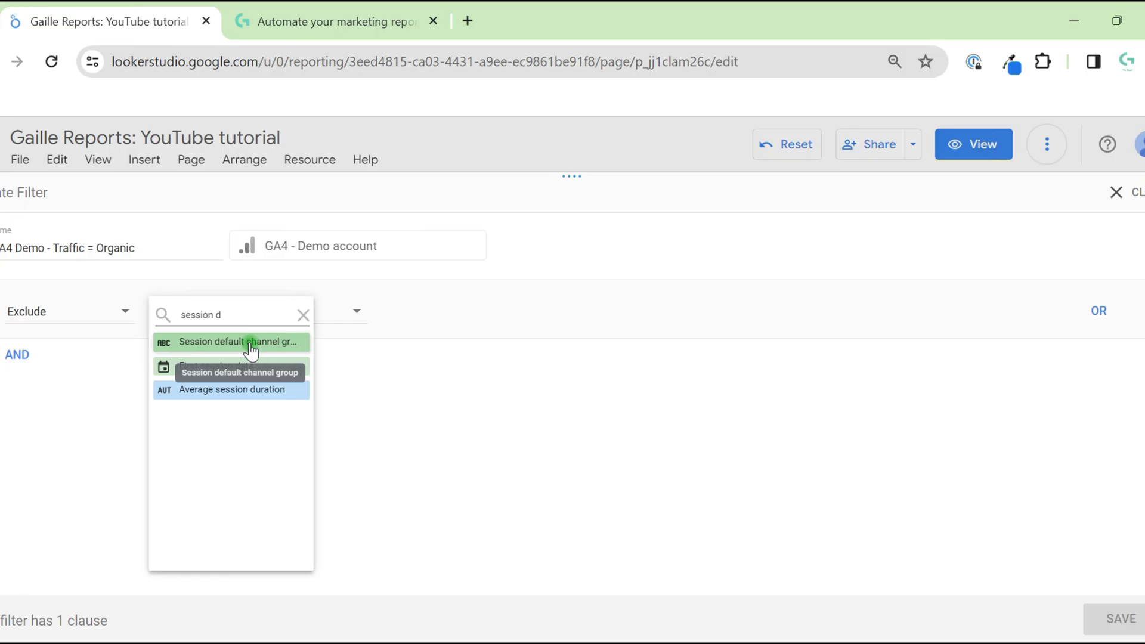
left_click(251, 352)
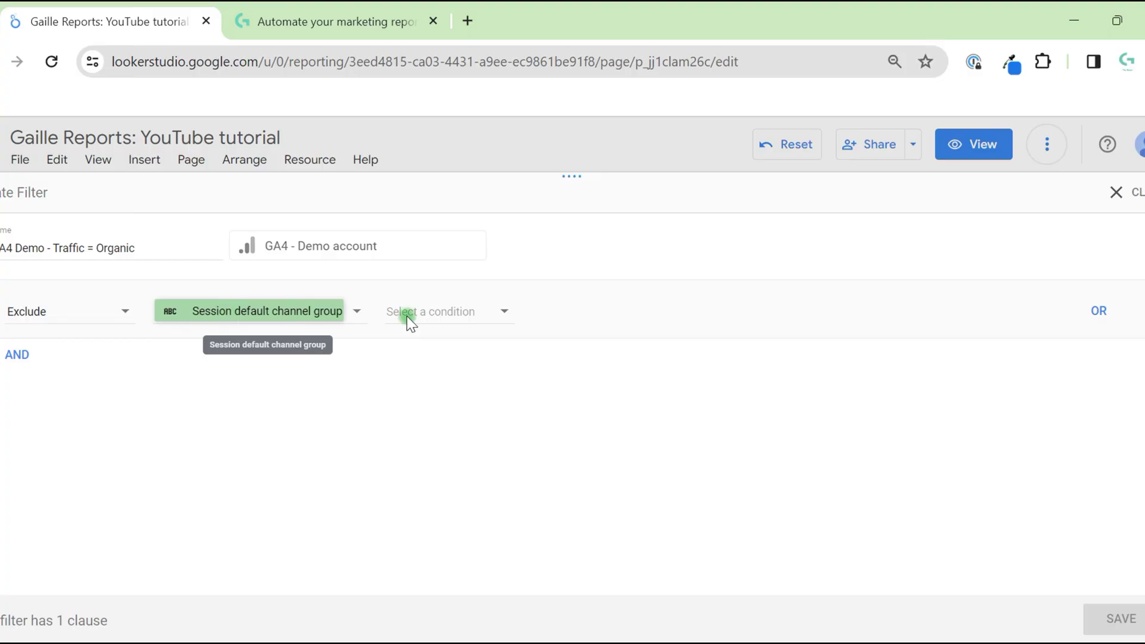
left_click(469, 318)
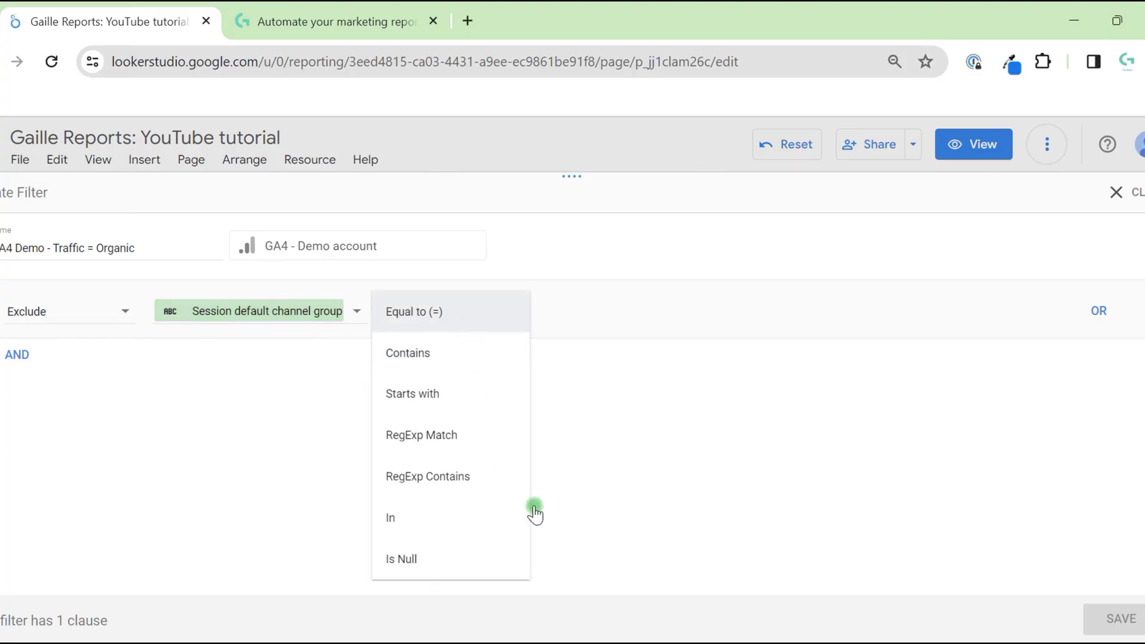
left_click(692, 330)
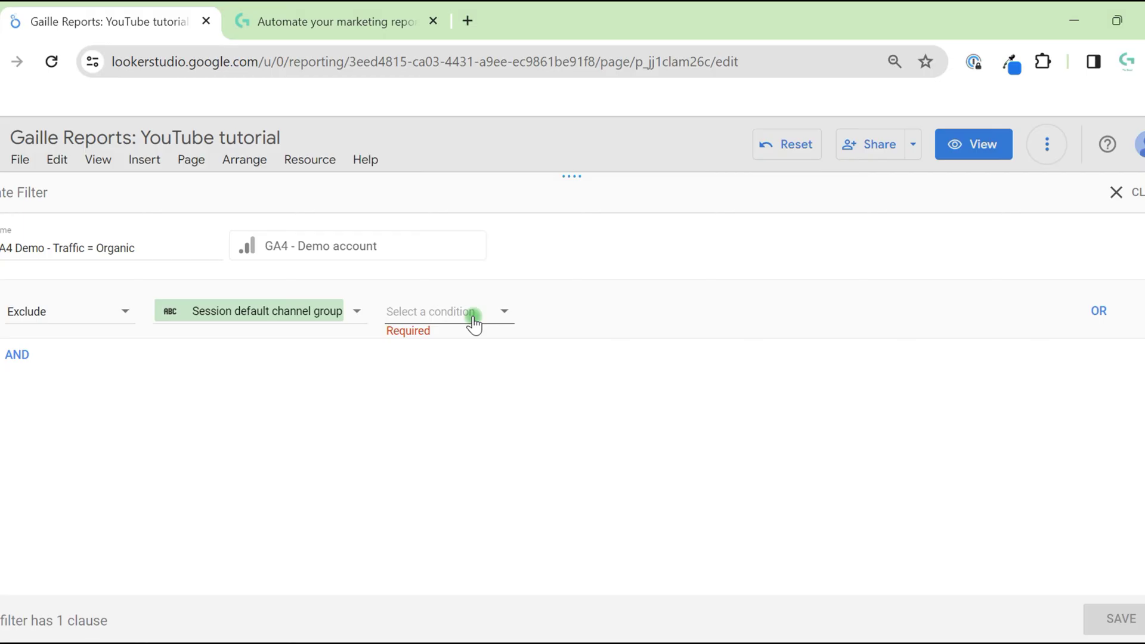
left_click(478, 323)
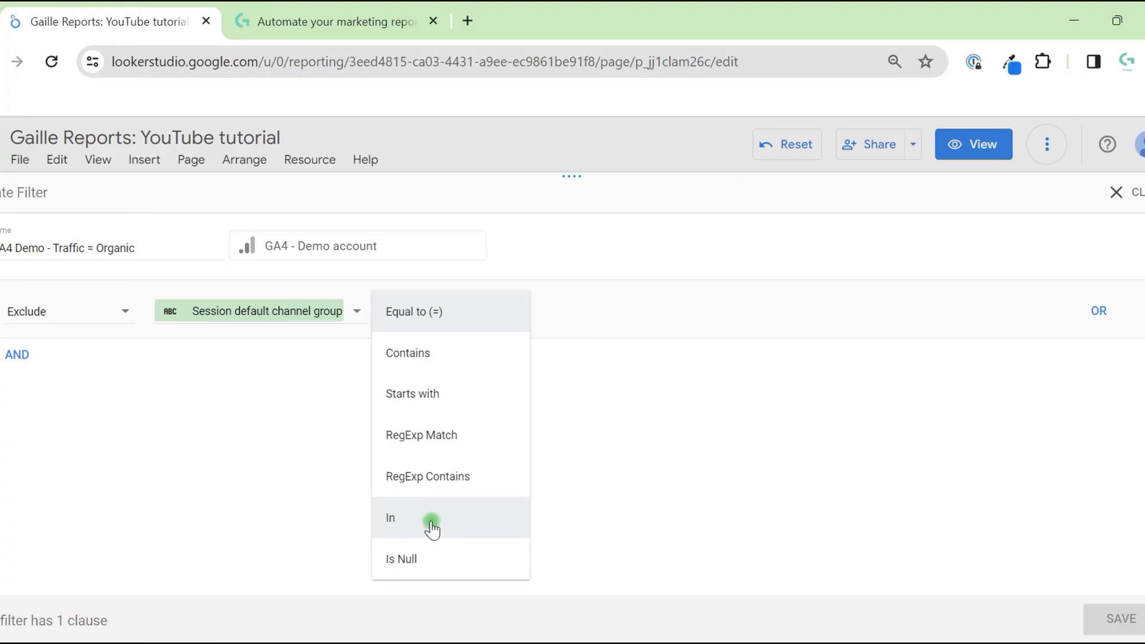
- Make the clause Include Session default channel group Contains Organic, then add an AND clause
left_click(430, 559)
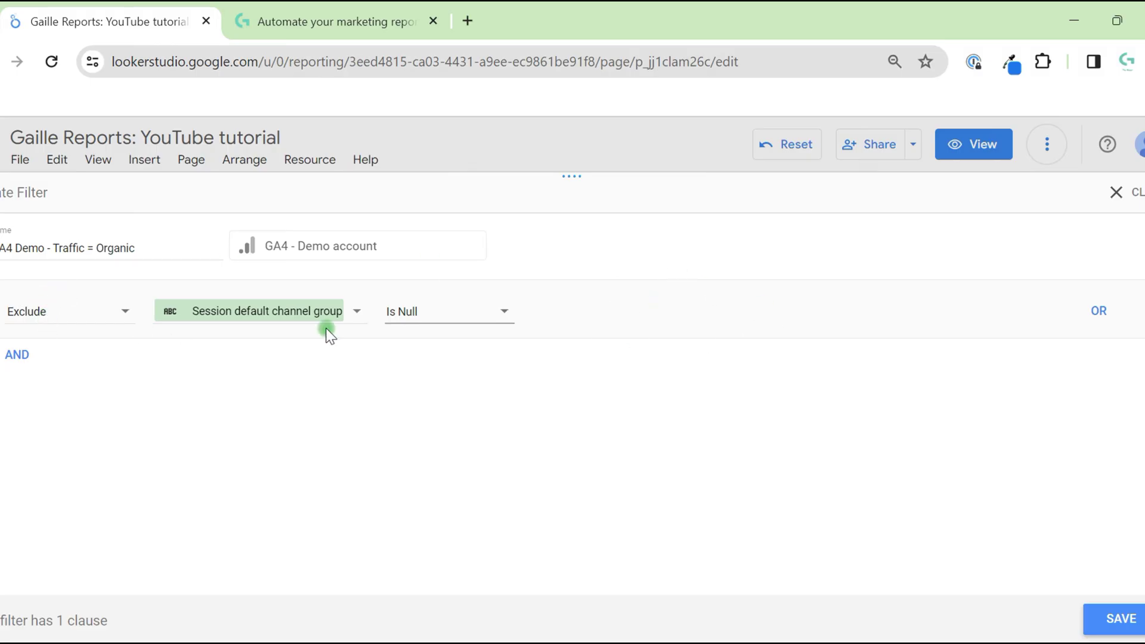
left_click(95, 319)
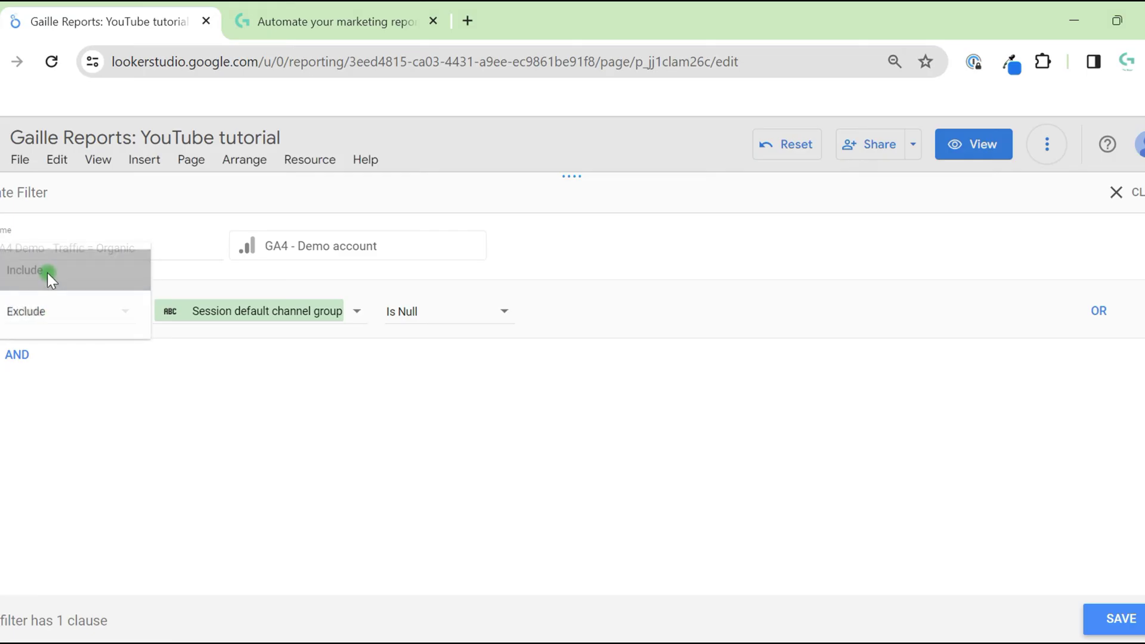
left_click(47, 273)
left_click(435, 310)
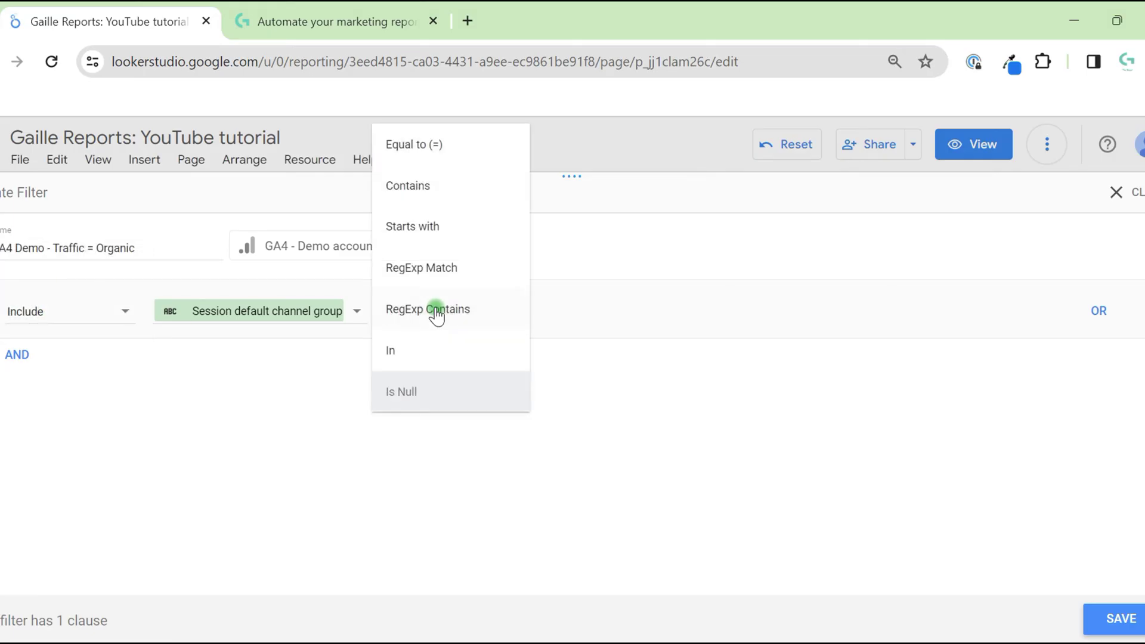
left_click(436, 190)
left_click(644, 317)
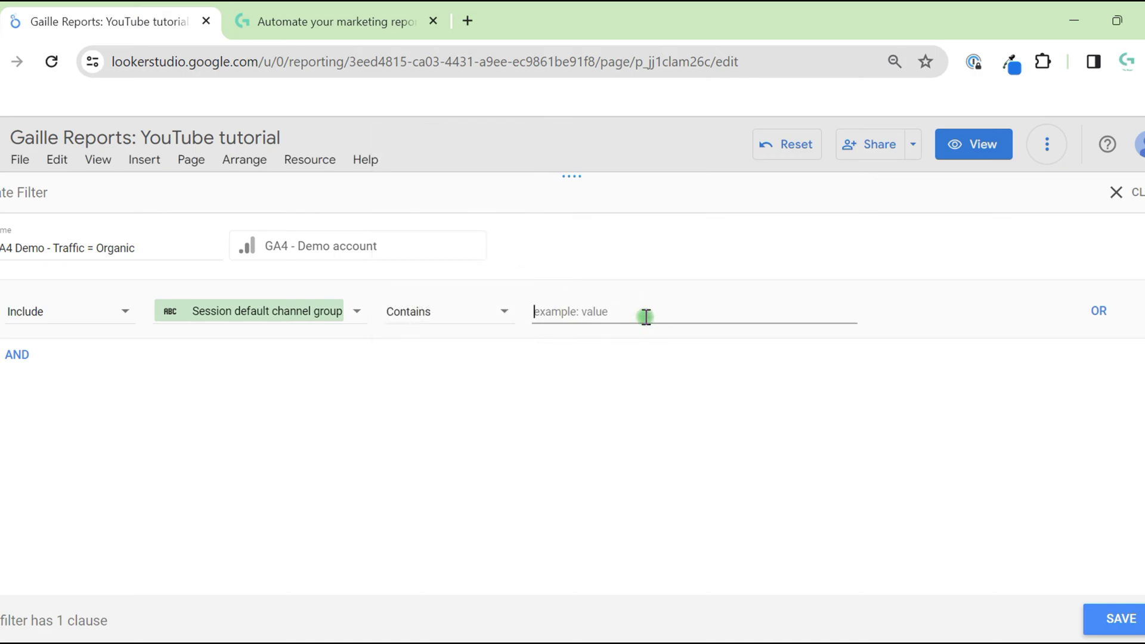
type("Organic")
left_click(436, 322)
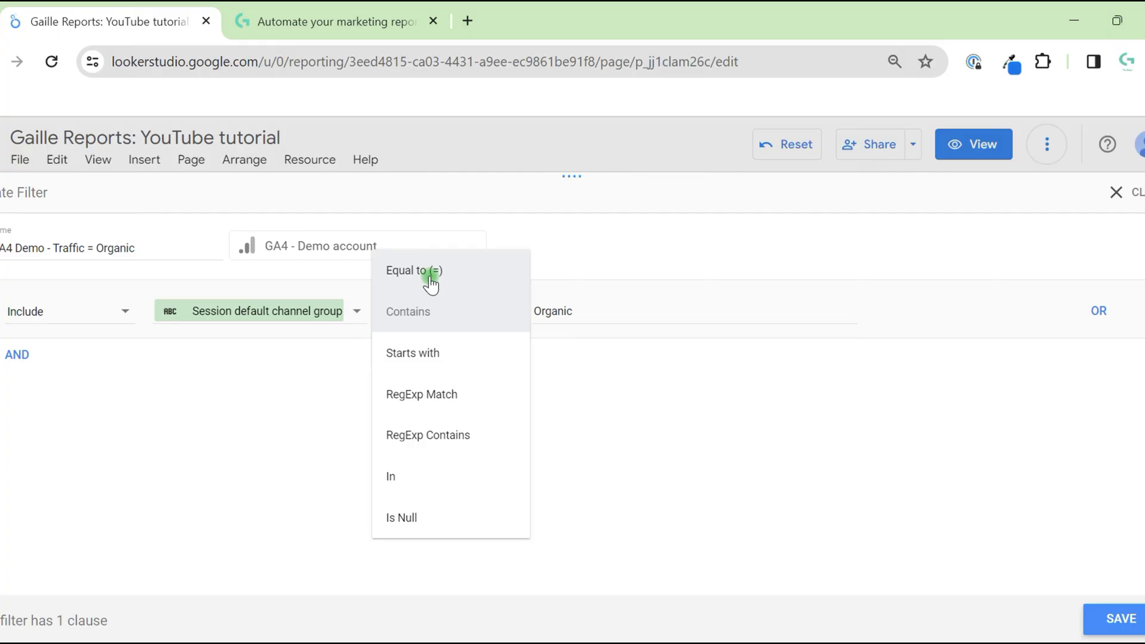
left_click(716, 411)
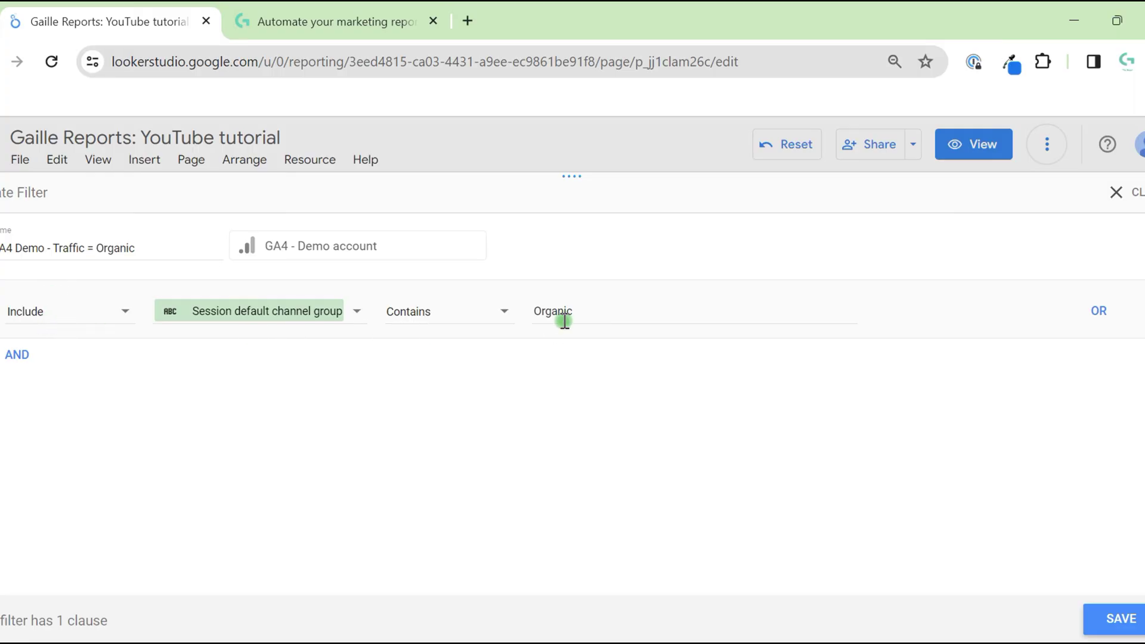
left_click(18, 355)
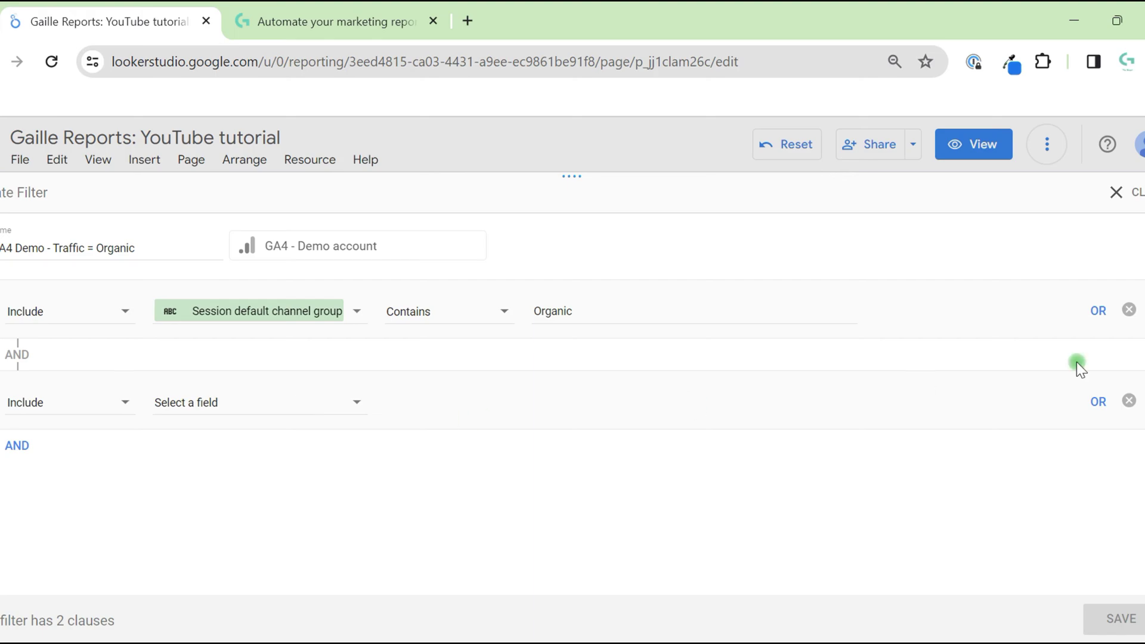
- Replace the AND clause with an OR clause on Session default channel group, Equal to (=)
left_click(1129, 400)
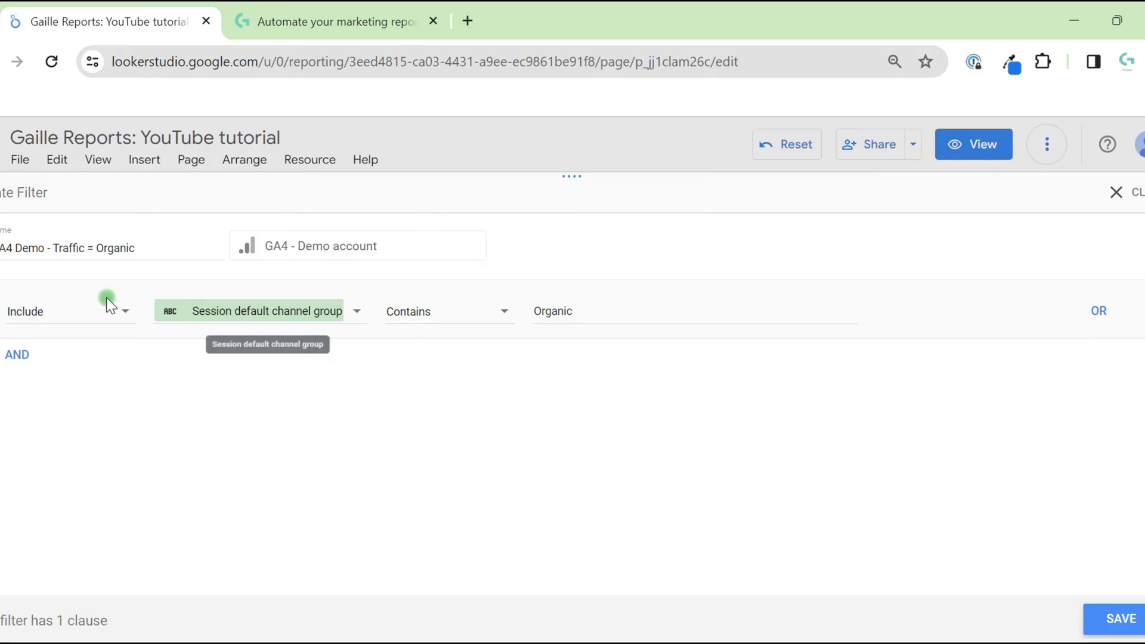
left_click(1098, 312)
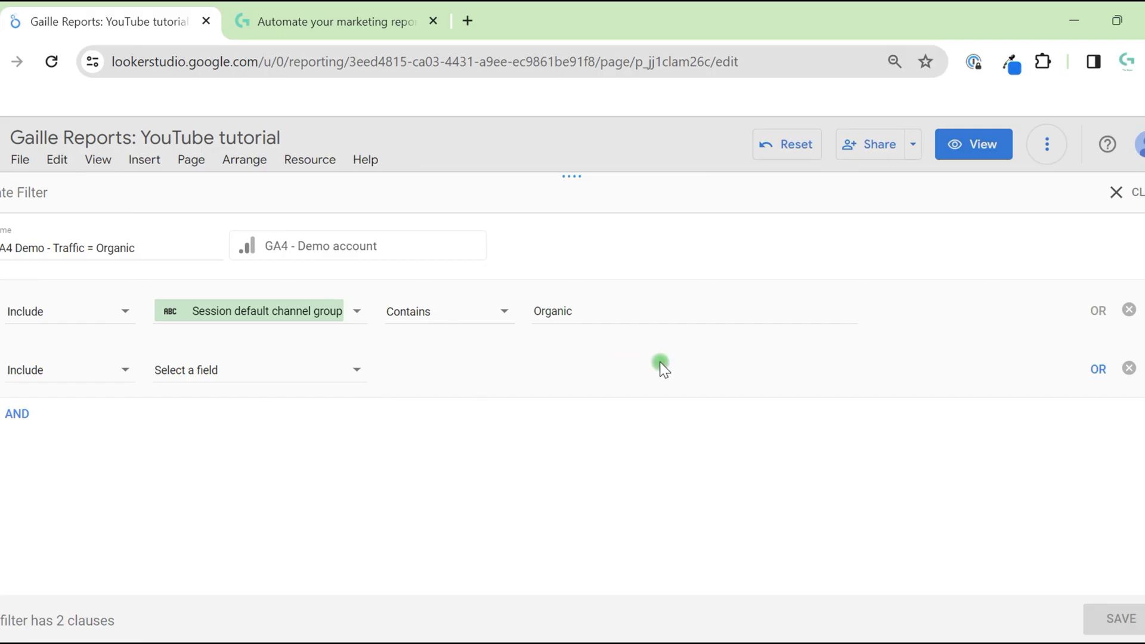
left_click(292, 374)
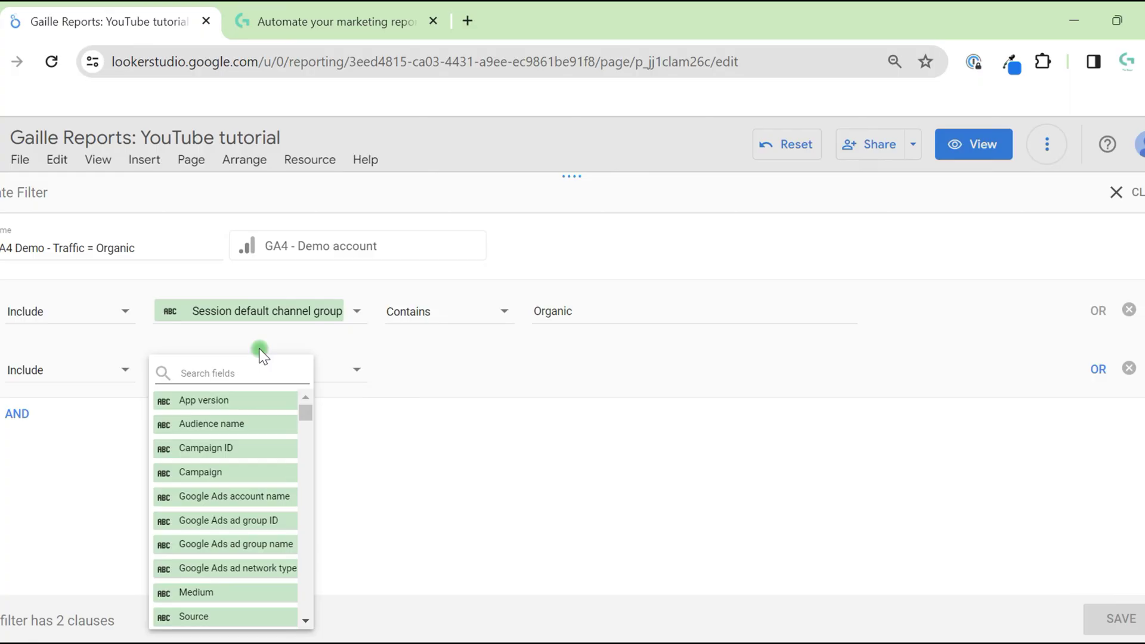
type("channel gr")
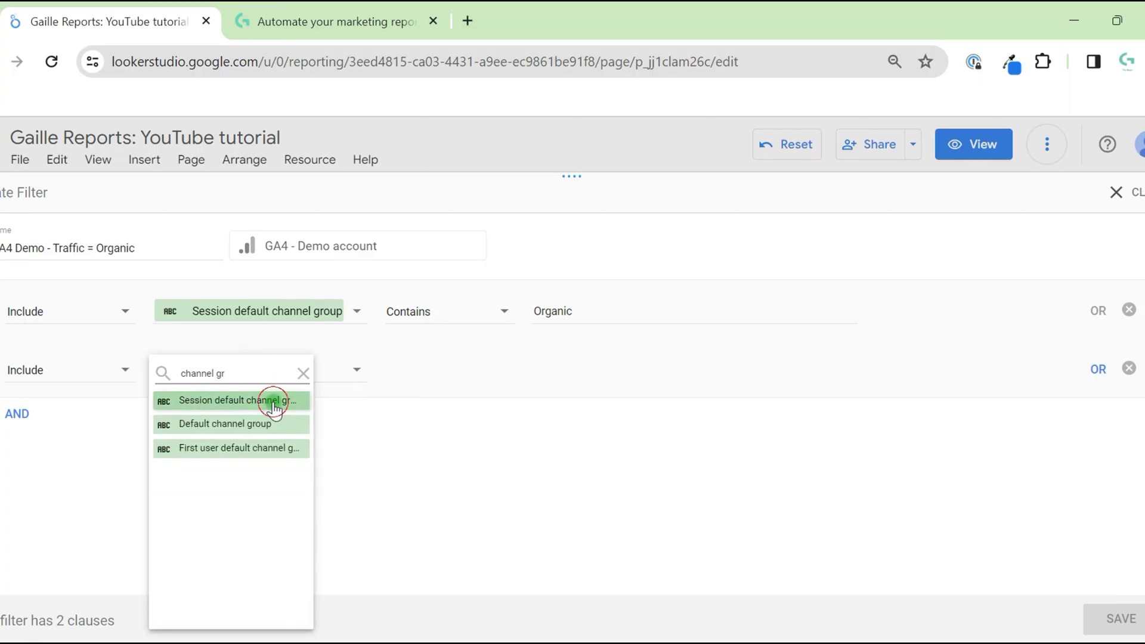
left_click(438, 371)
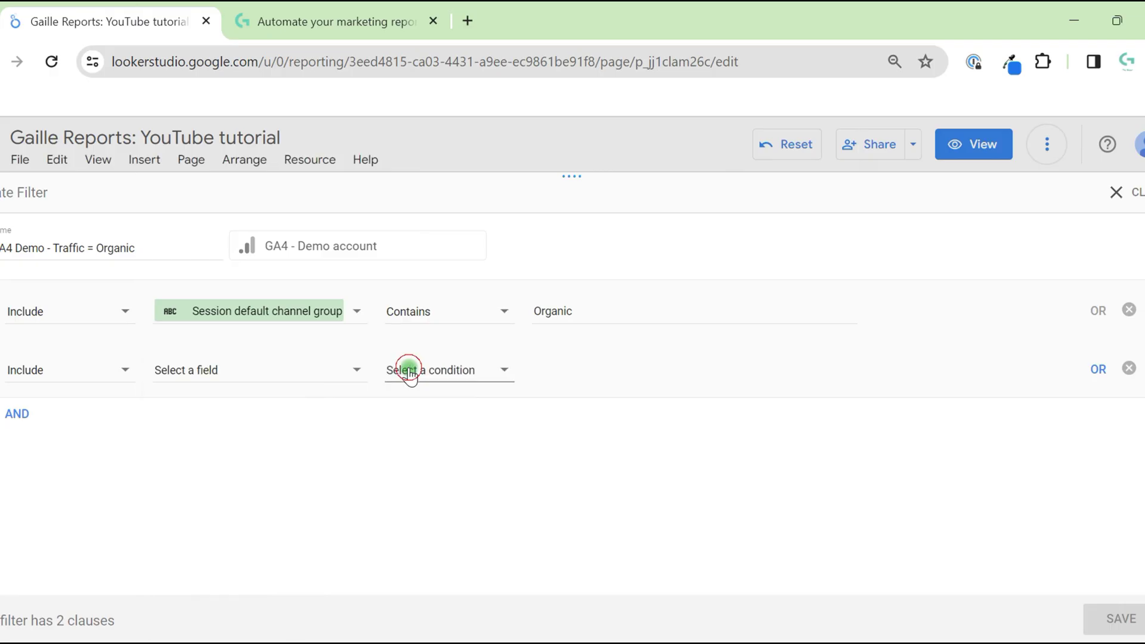
left_click(417, 372)
left_click(417, 367)
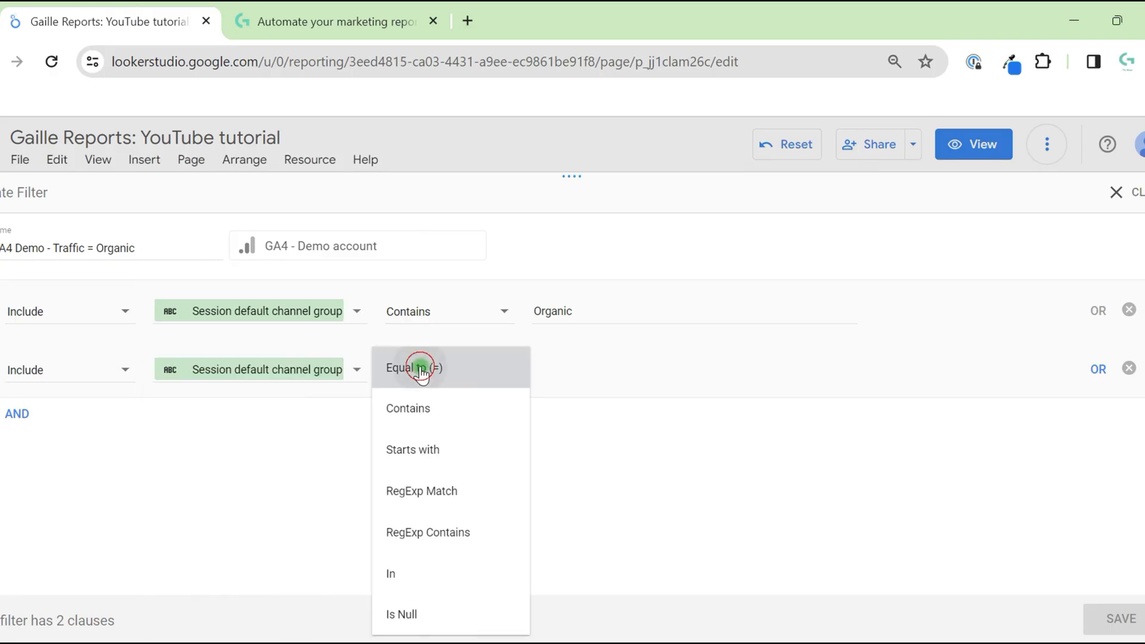
- Enter Direct as the OR clause's value and save the filter
left_click(655, 371)
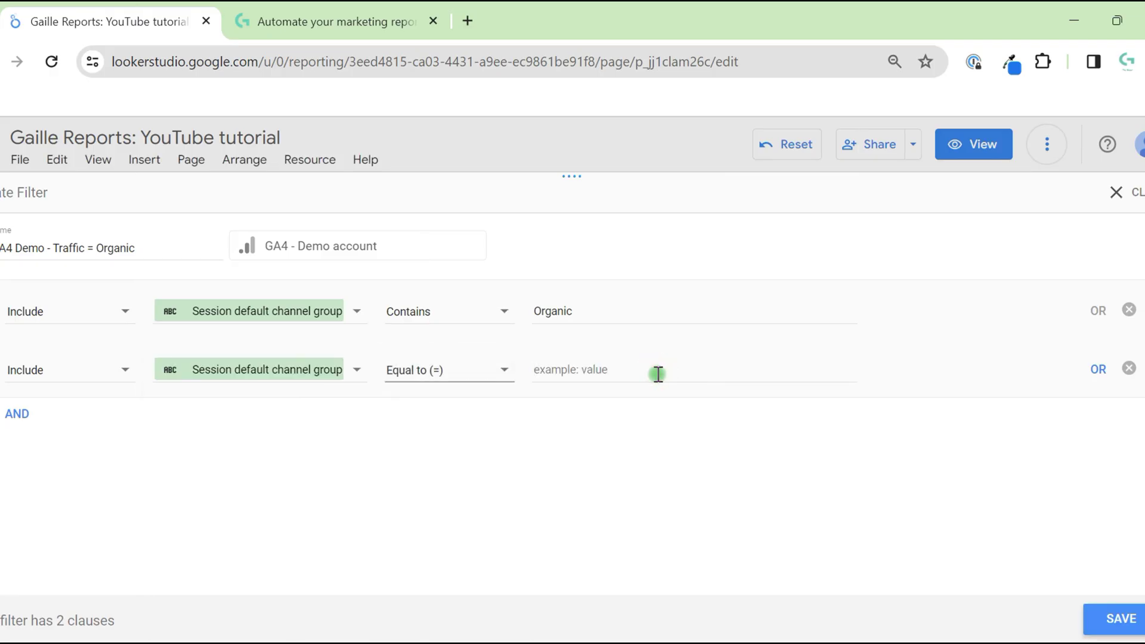
left_click(657, 374)
type("d")
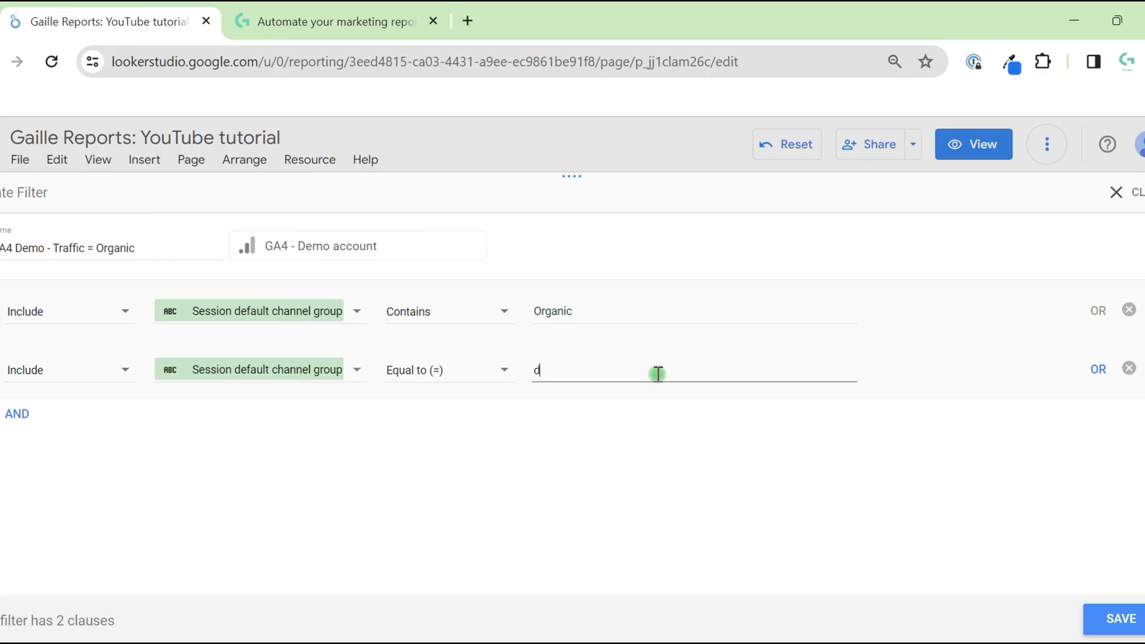
key("BackSpace")
type("Direct")
left_click(1122, 626)
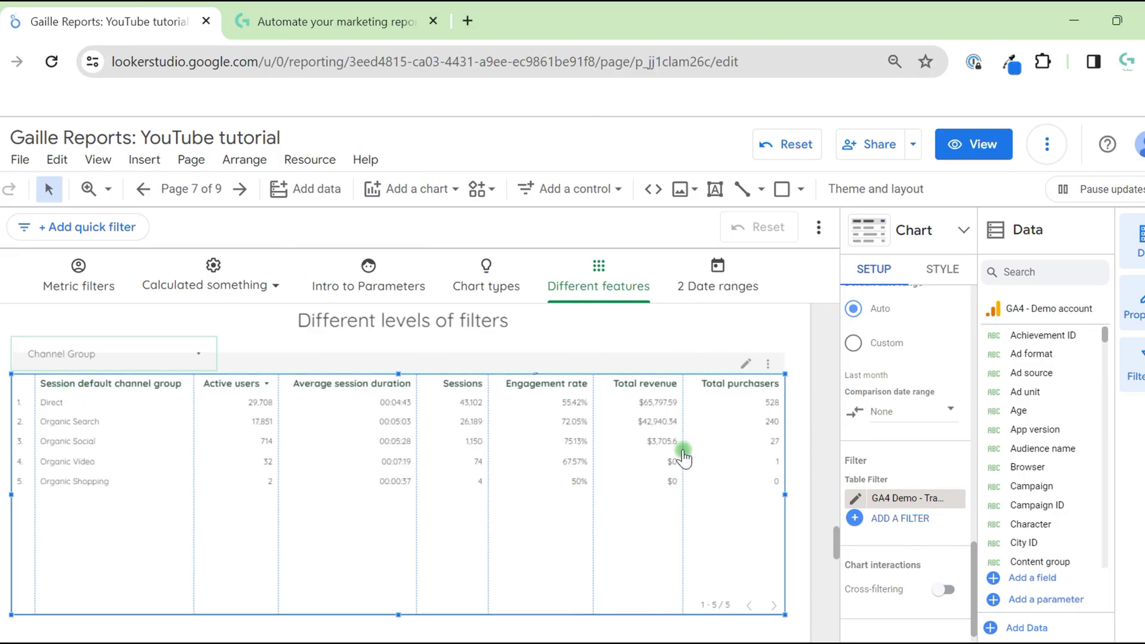
- Deselect the table and open the Channel Group control to confirm it still offers every channel
left_click(805, 408)
left_click(205, 348)
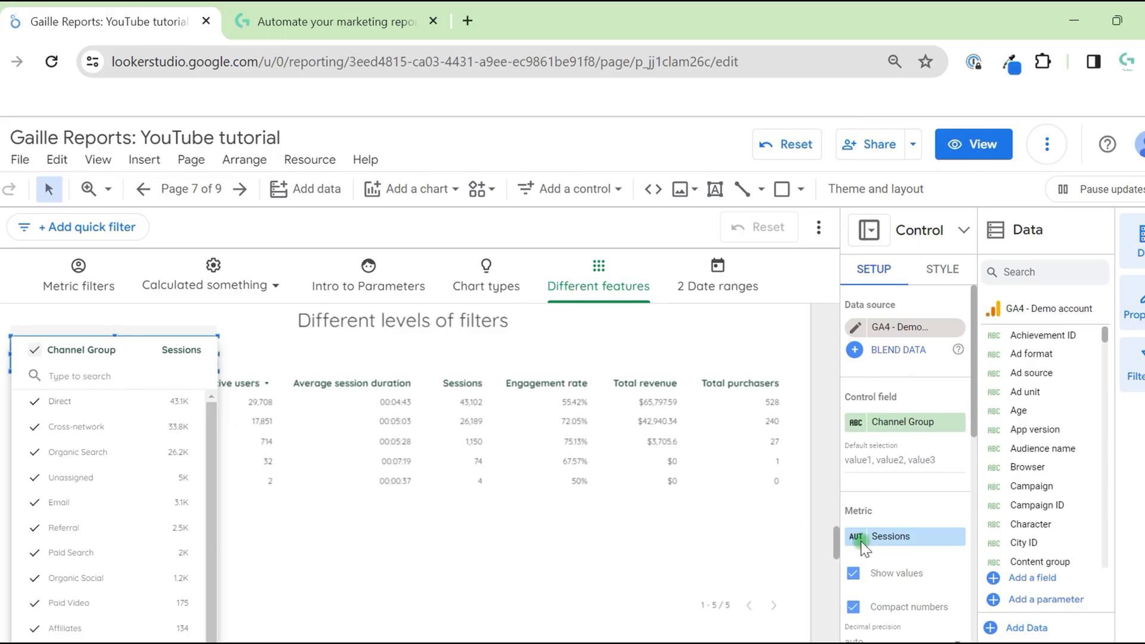
- Add the 'GA4 Demo - Traffic = Organic' filter to the Channel Group dropdown
left_click(952, 487)
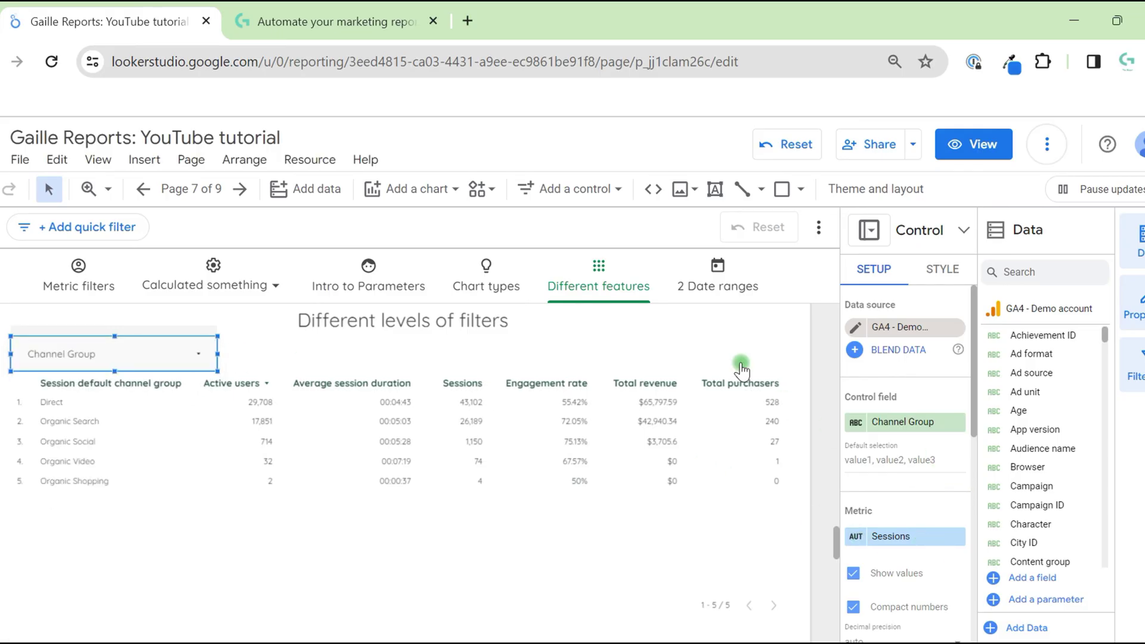
scroll(951, 486, "down", 5)
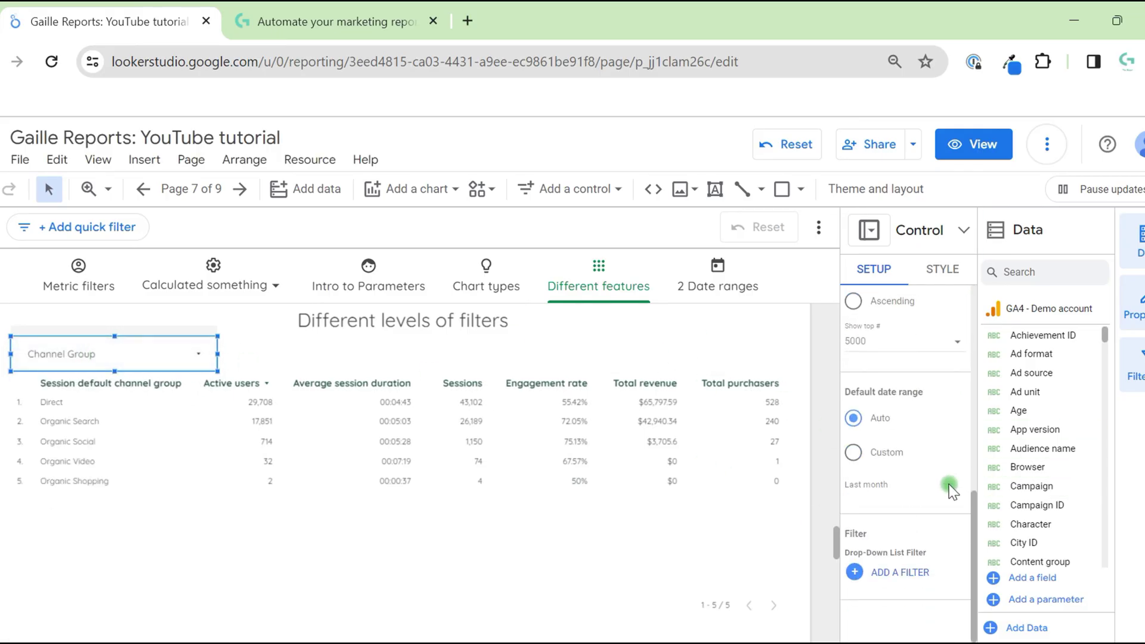
left_click(897, 574)
scroll(897, 581, "down", 3)
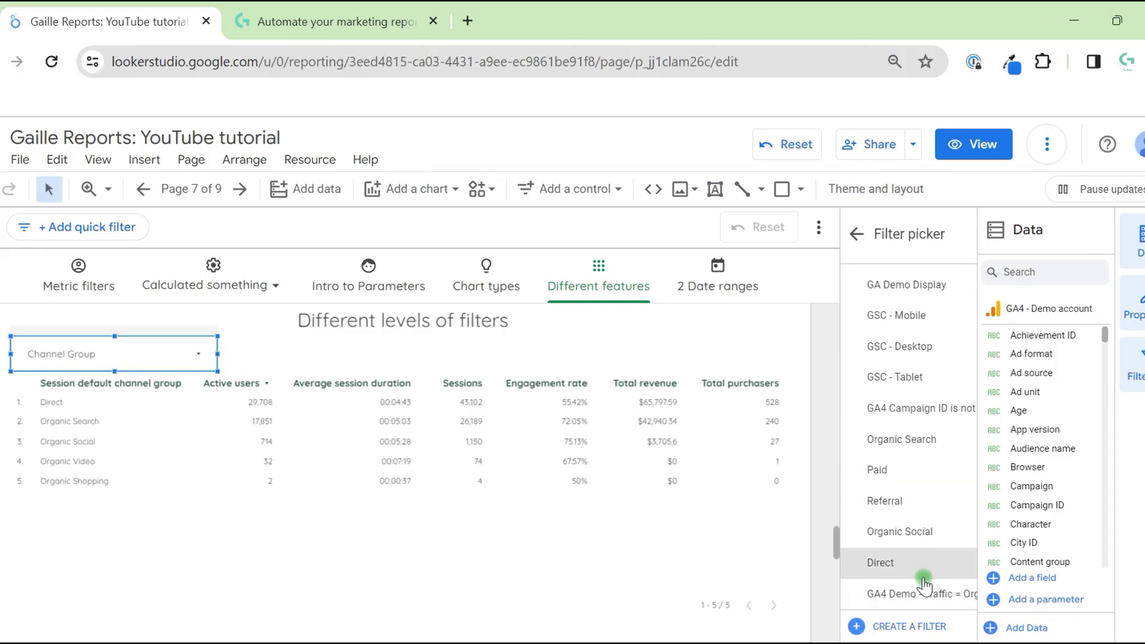
left_click(942, 600)
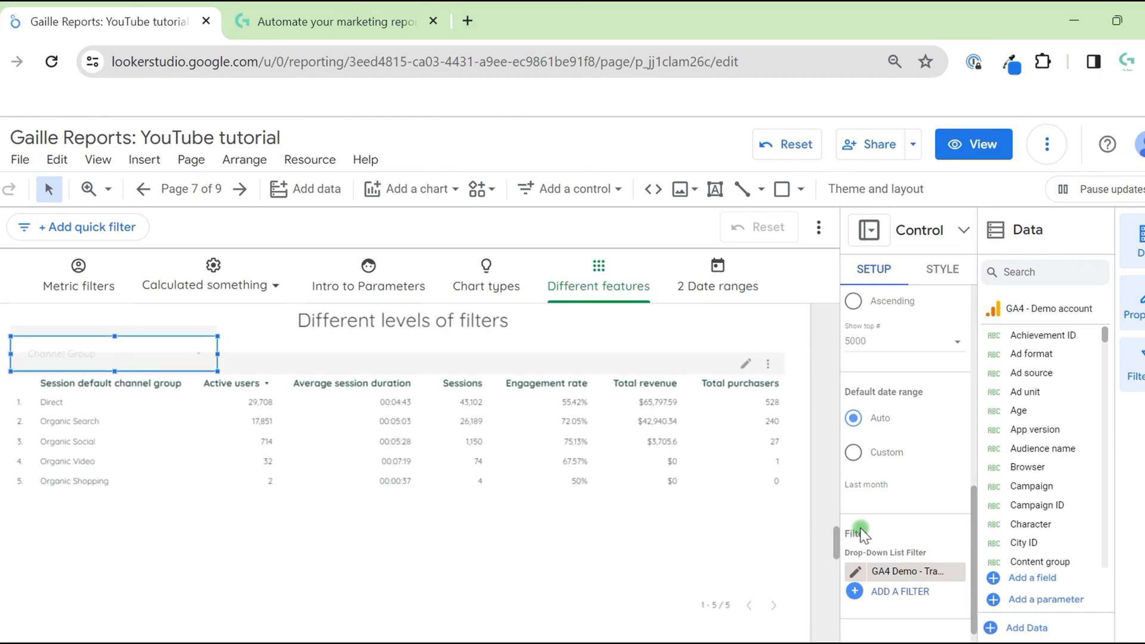
- Confirm the Channel Group list now offers only Direct and the four organic channels
left_click(808, 452)
left_click(185, 352)
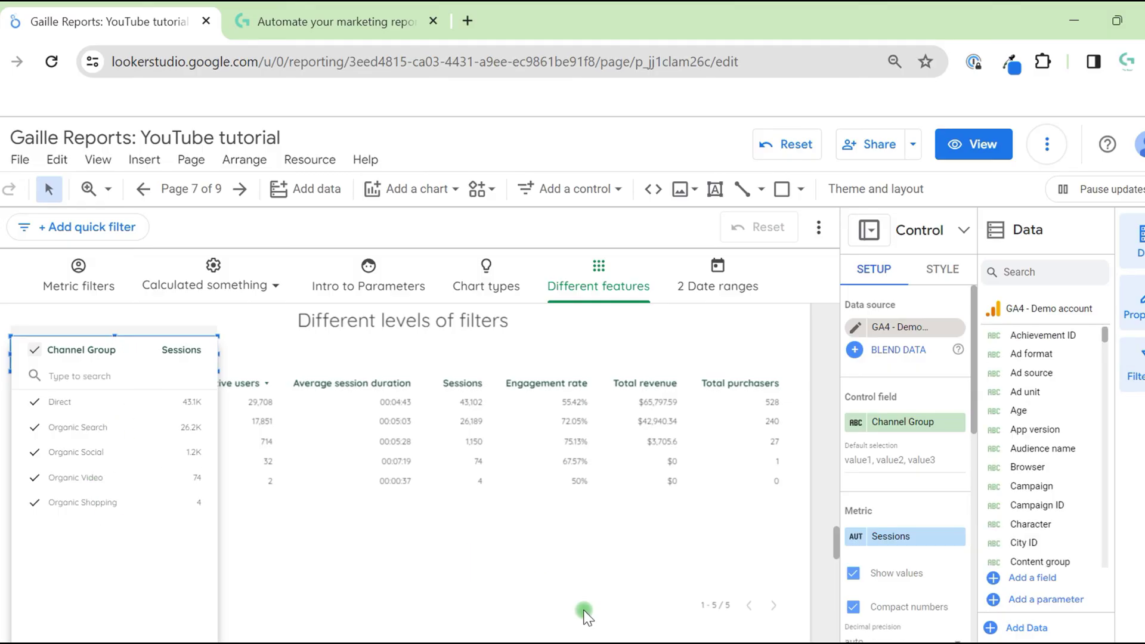
left_click(615, 520)
- Remove the GA4 Demo traffic filter from both the Channel Group dropdown and the channel table
scroll(904, 524, "down", 5)
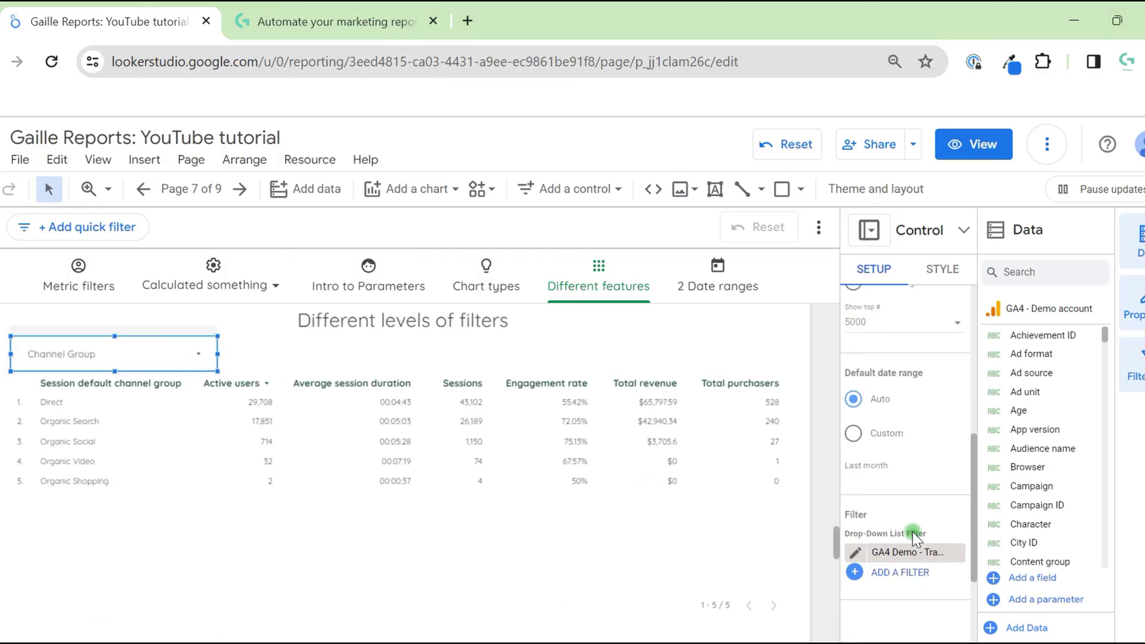
left_click(956, 553)
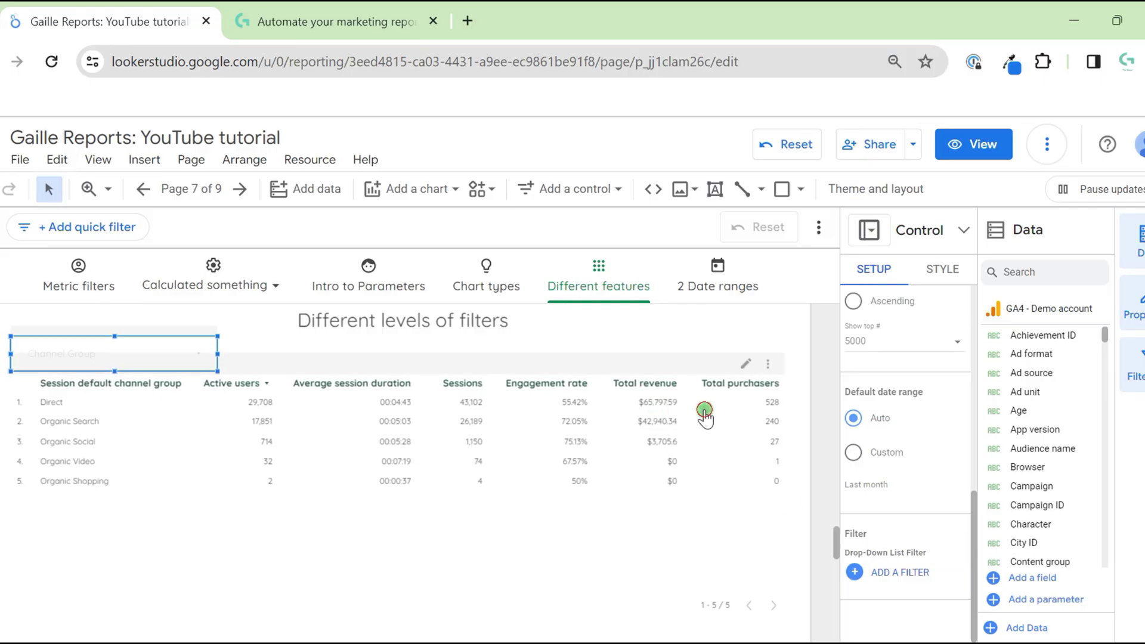
left_click(745, 454)
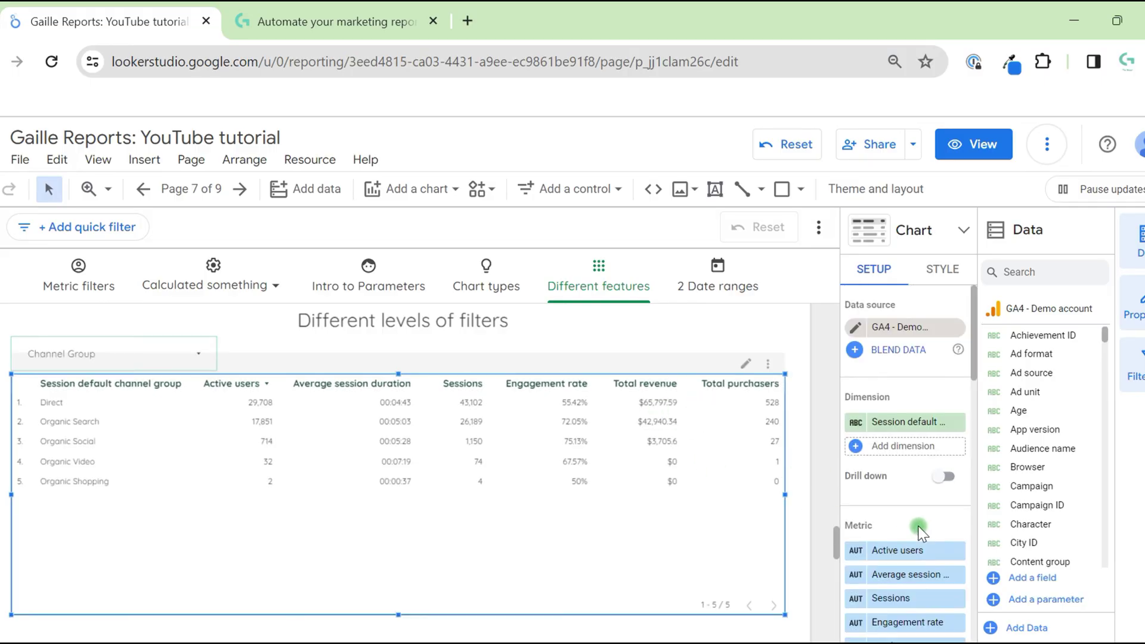
scroll(919, 527, "down", 10)
left_click(957, 479)
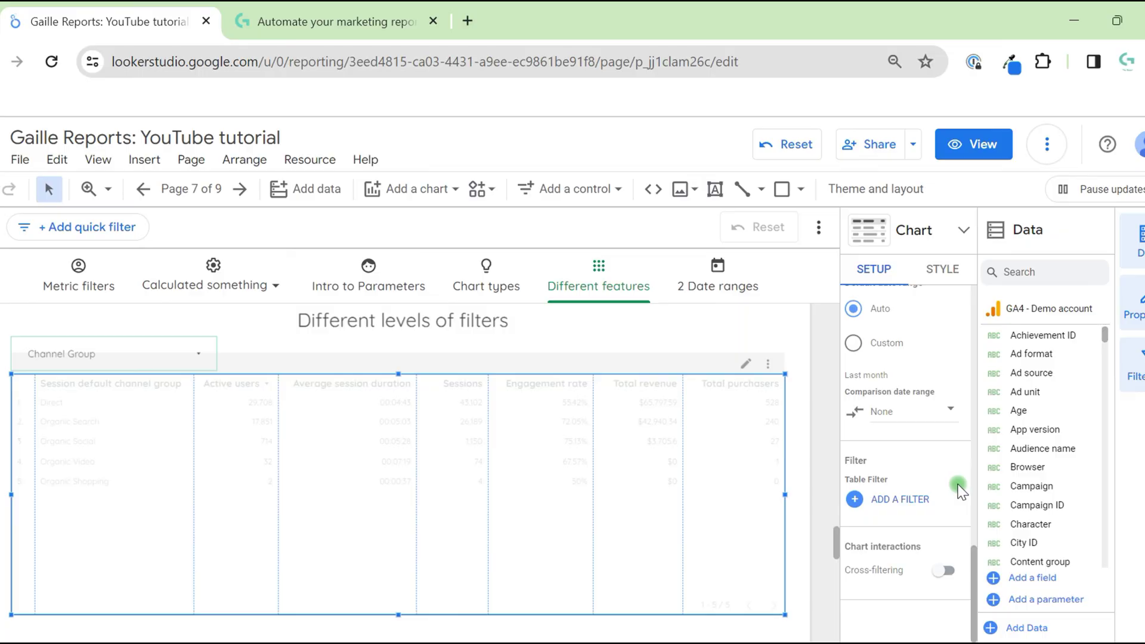
left_click(809, 452)
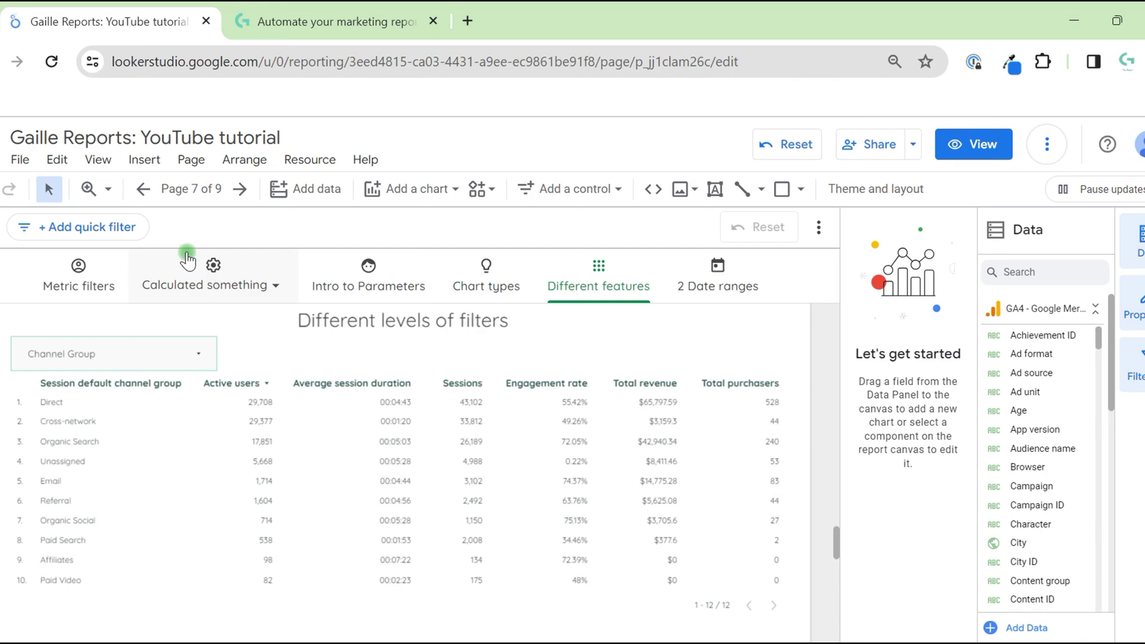
- In Current page settings, choose GA4 - Demo account as the page data source
left_click(201, 161)
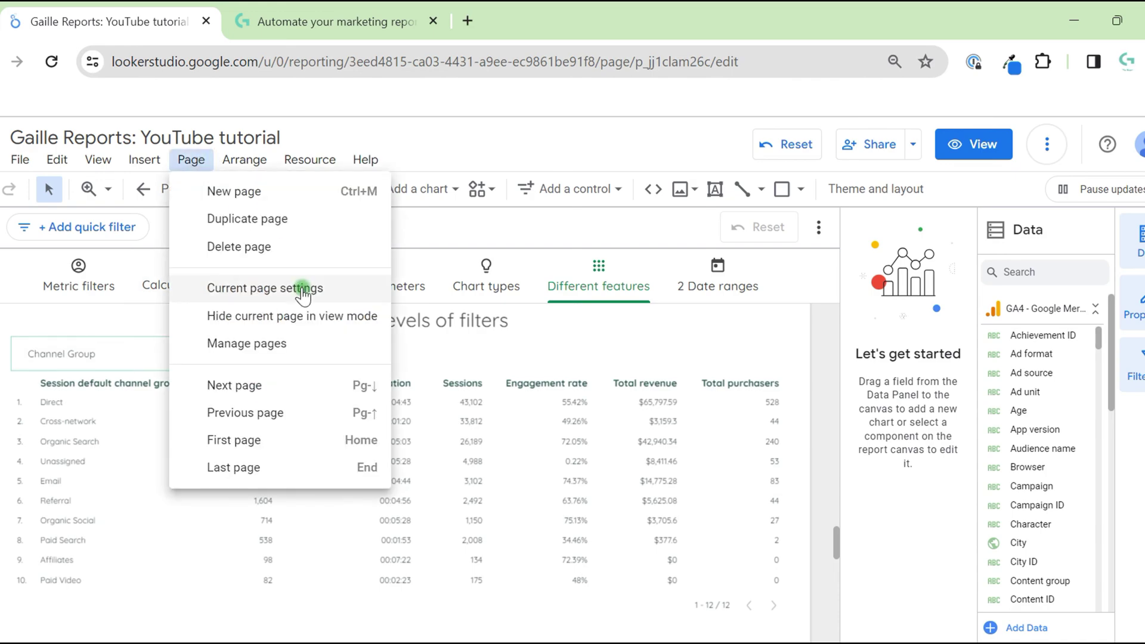
left_click(302, 289)
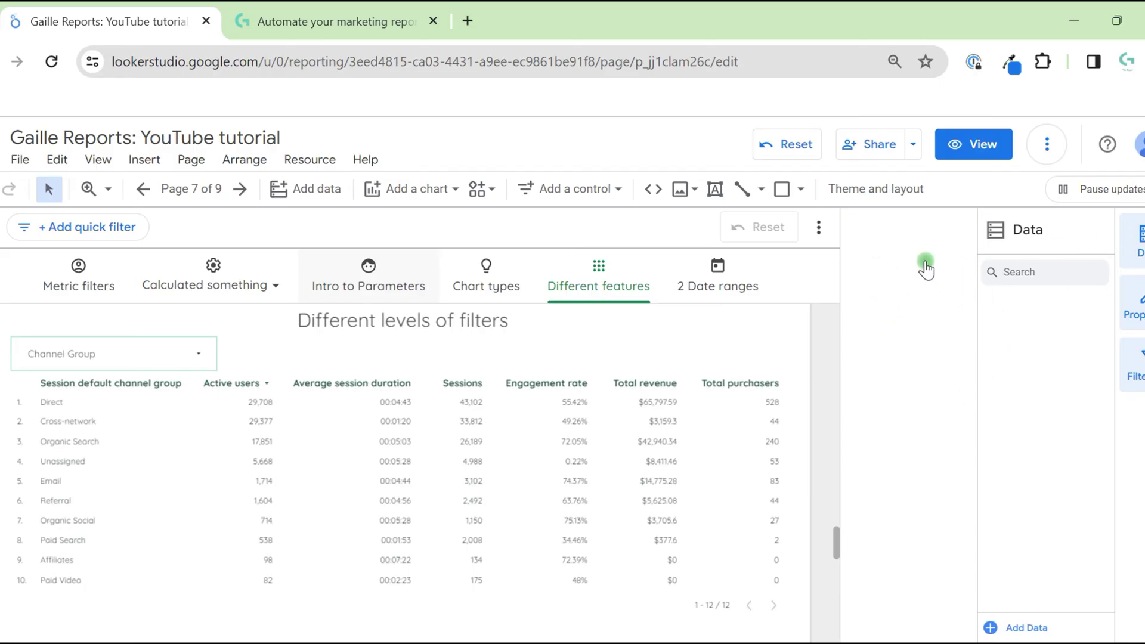
left_click(1142, 250)
left_click(1136, 308)
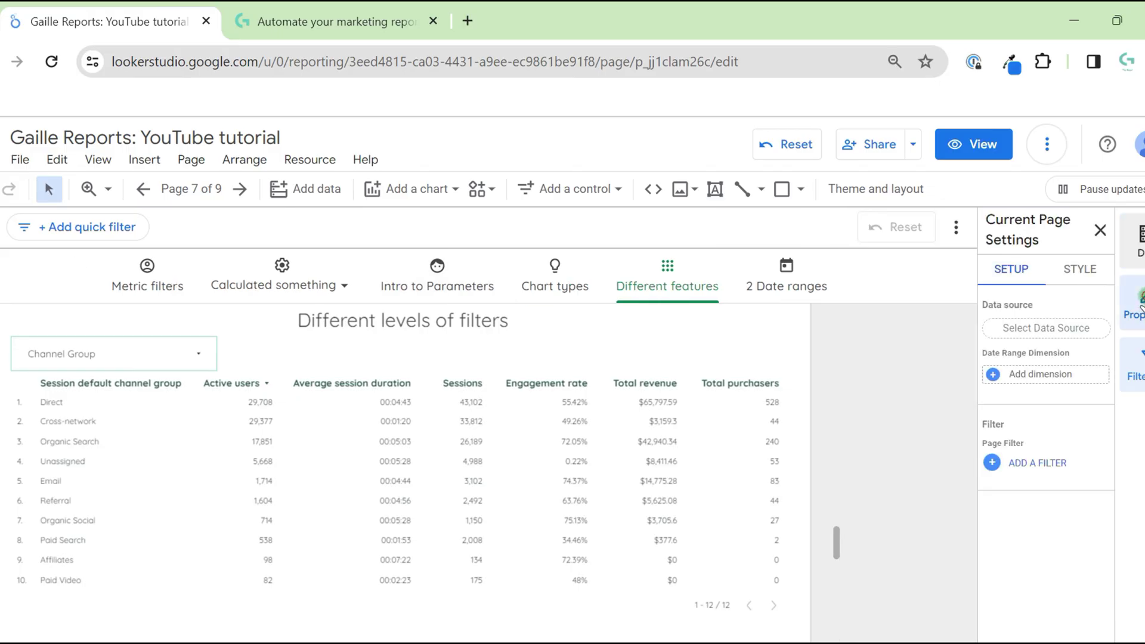
left_click(1136, 307)
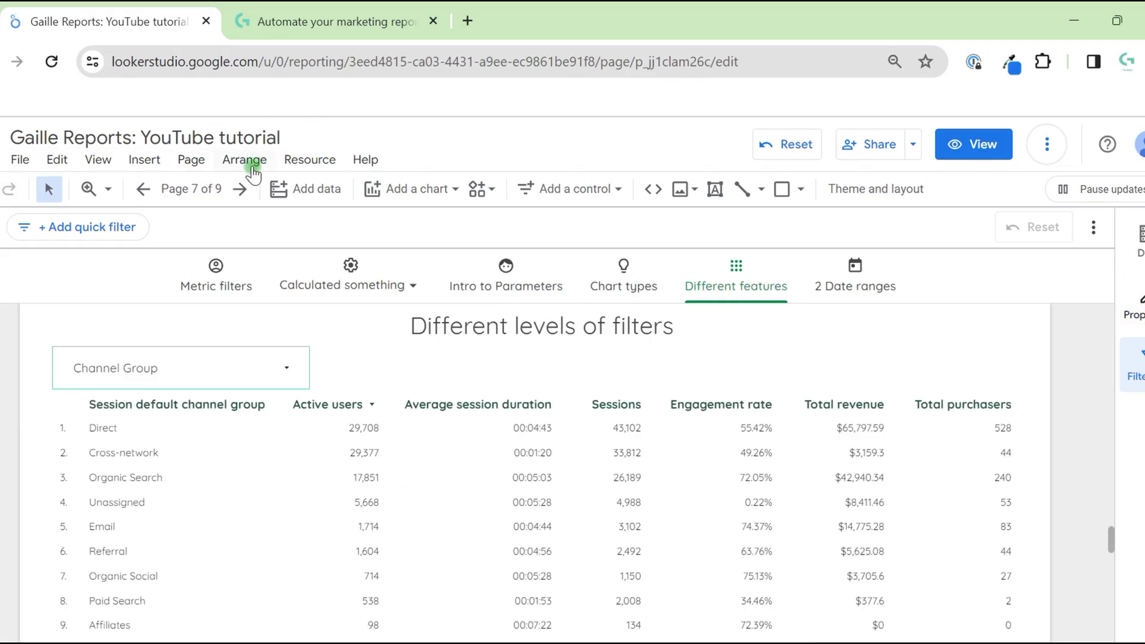
left_click(192, 159)
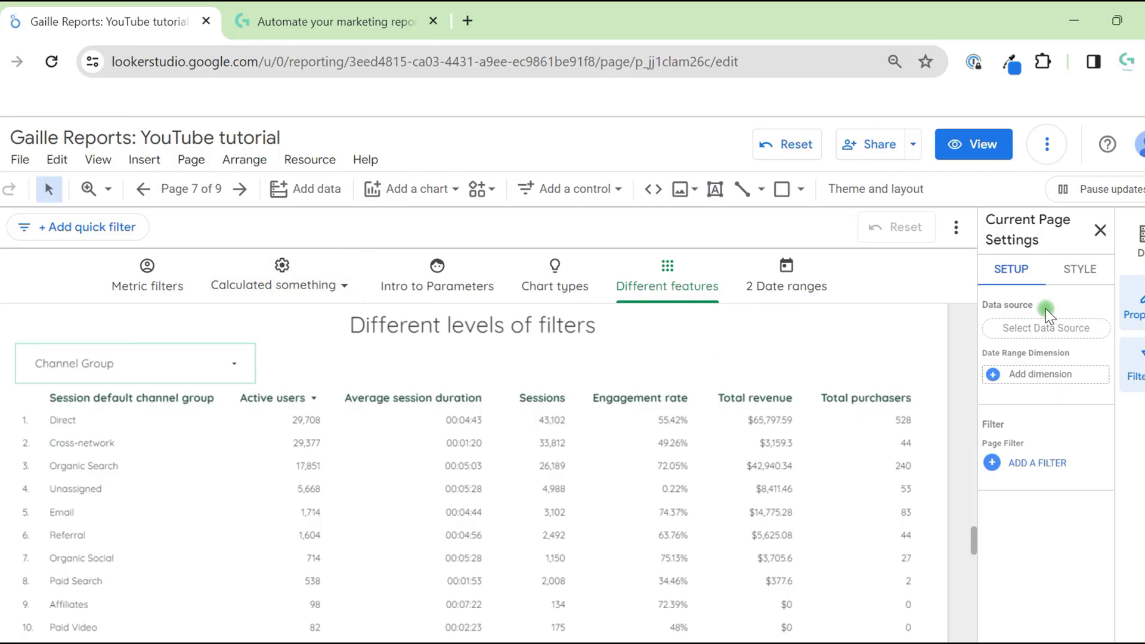
left_click(1072, 331)
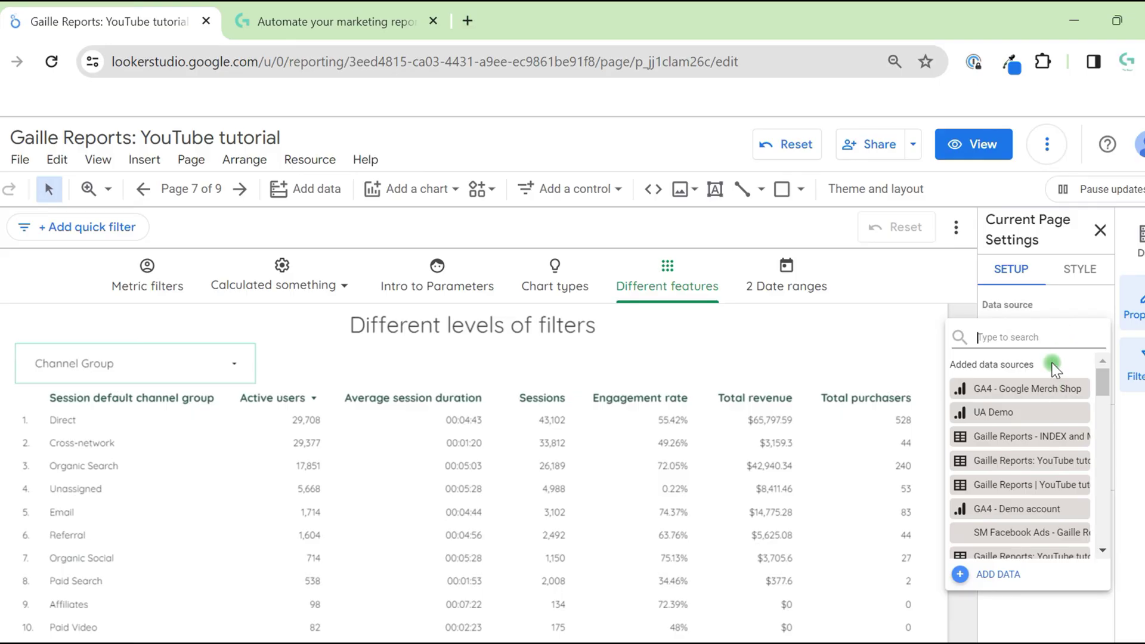
type("4")
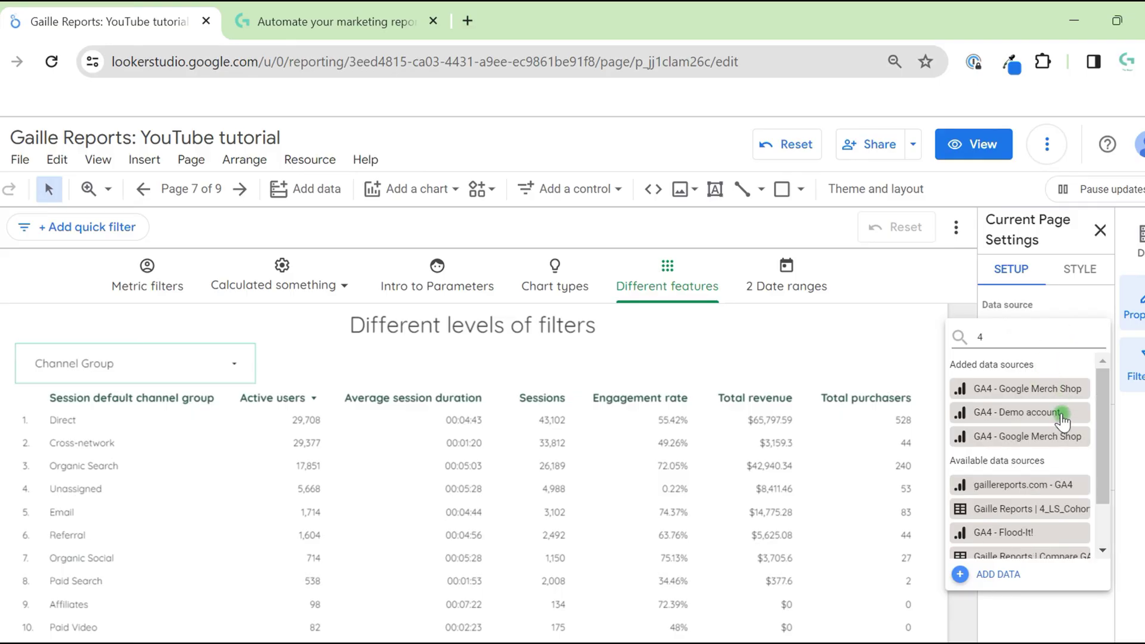
left_click(1061, 413)
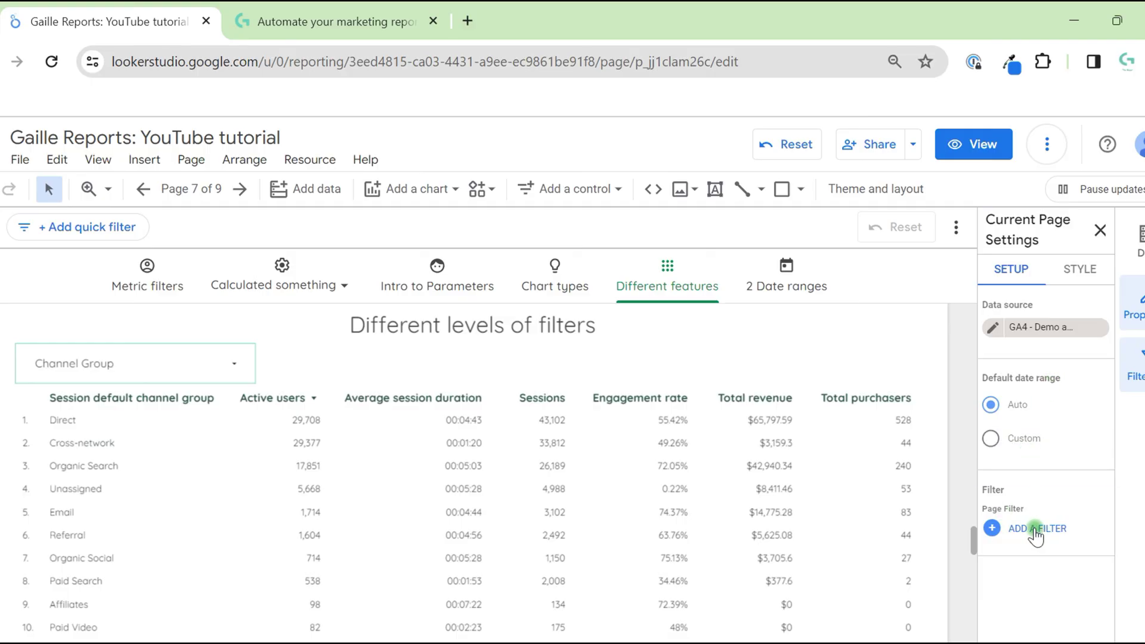
- Apply 'GA4 Demo - Traffic = Organic' as a page filter and check the Channel Group choices
left_click(1035, 529)
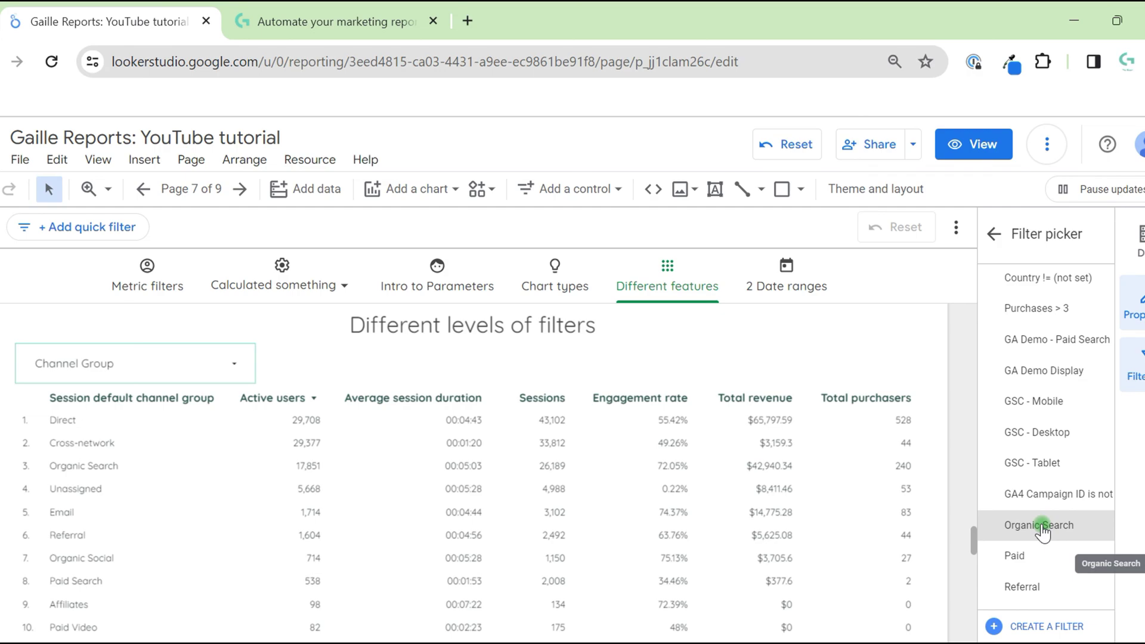
scroll(1040, 566, "down", 3)
left_click(1042, 597)
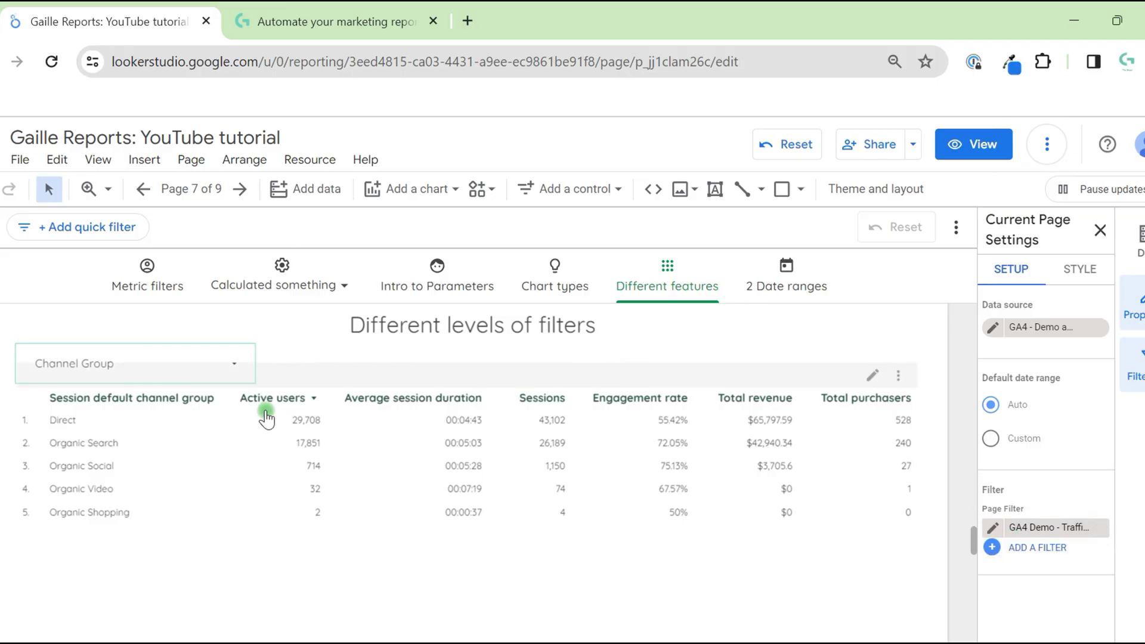
left_click(215, 358)
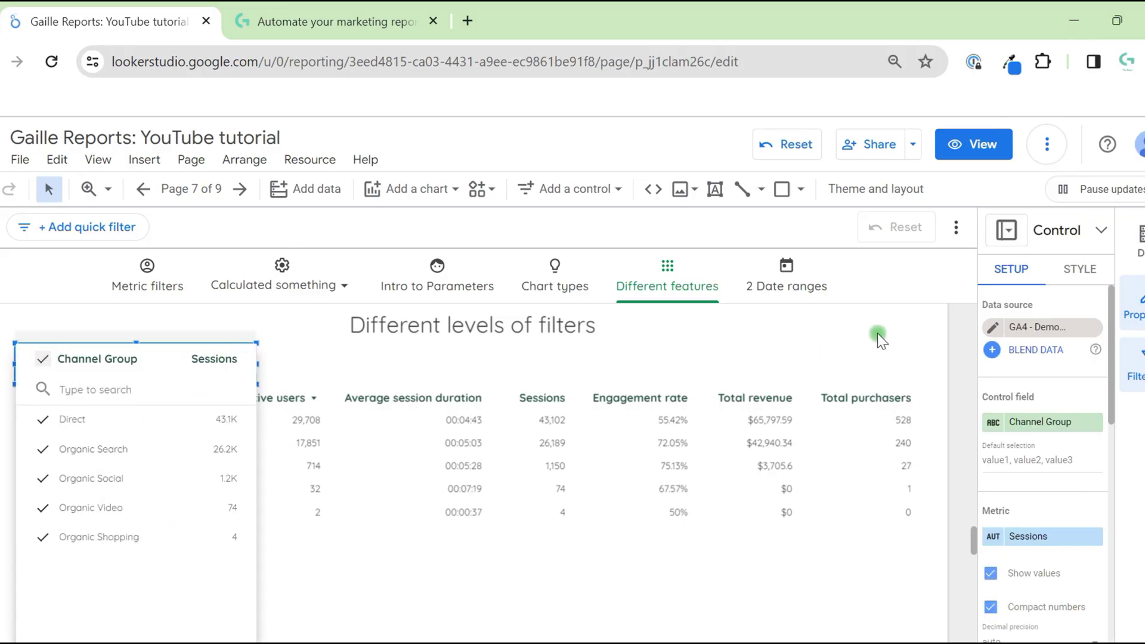
left_click(956, 363)
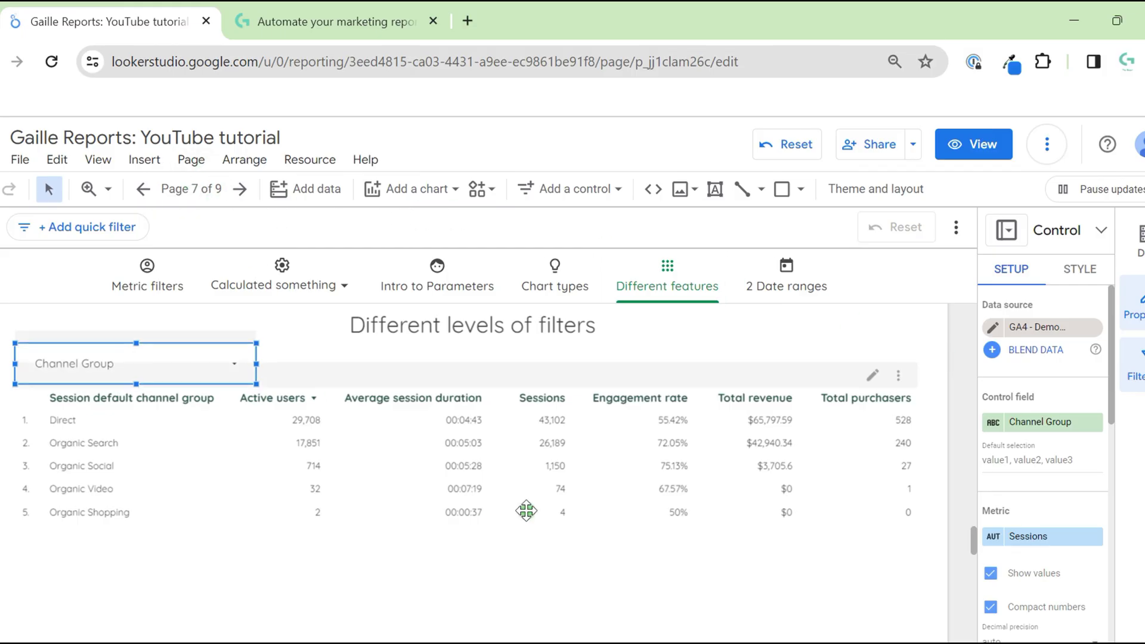
- Turn on Inherit Filters for the channel table
left_click(610, 472)
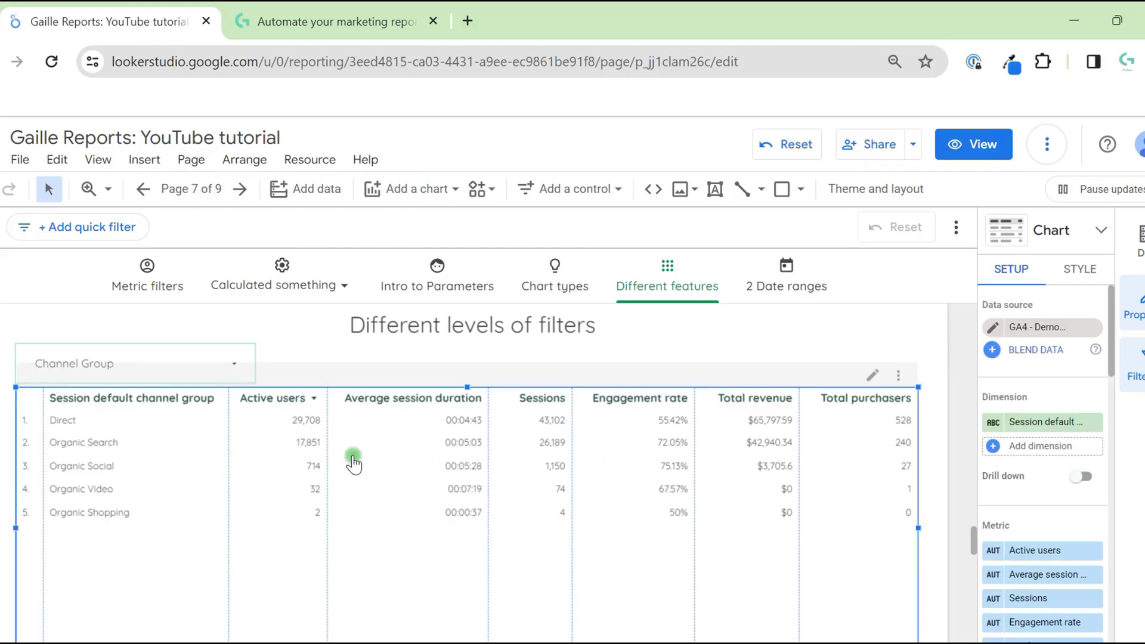
scroll(1057, 471, "down", 10)
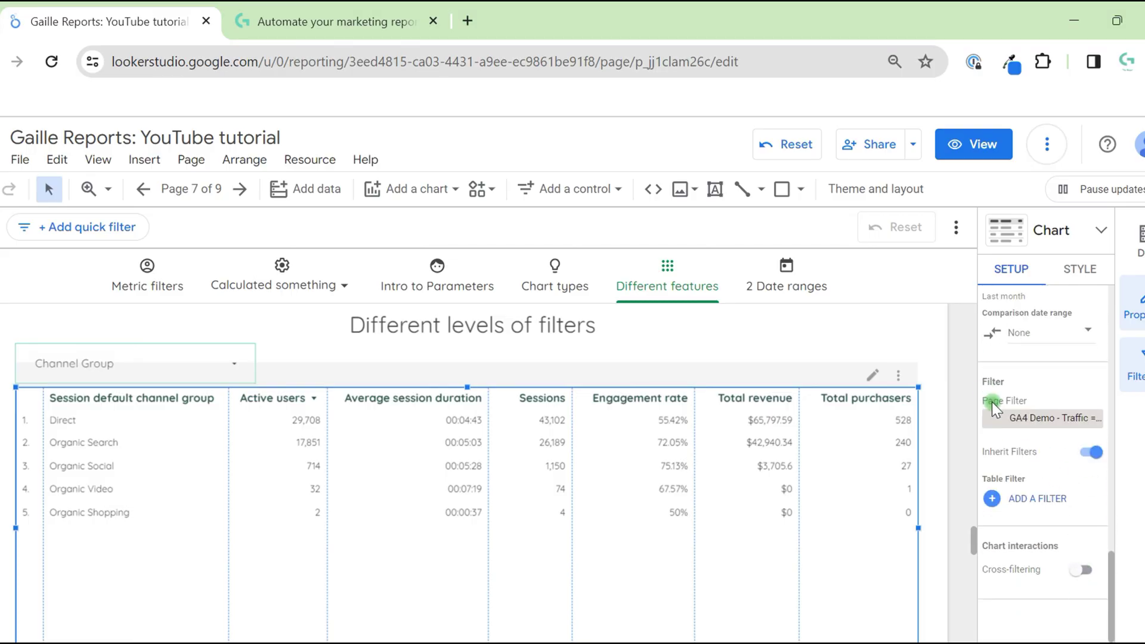
left_click(1091, 450)
- Delete the page-level traffic filter in Current page settings
left_click(189, 160)
left_click(235, 289)
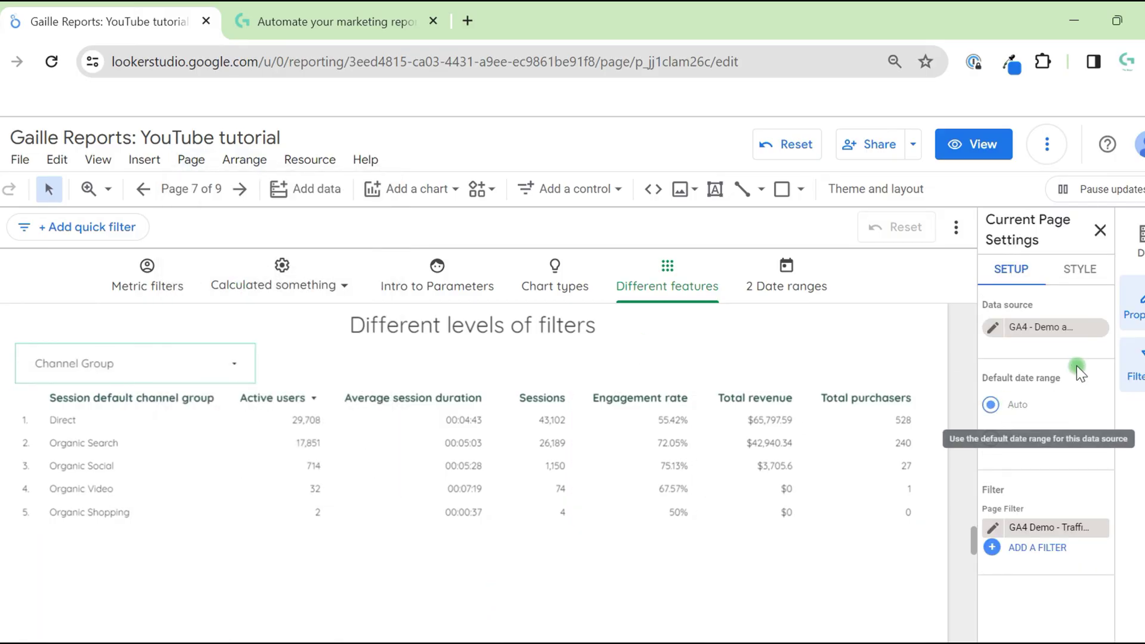
left_click(1101, 527)
left_click(954, 391)
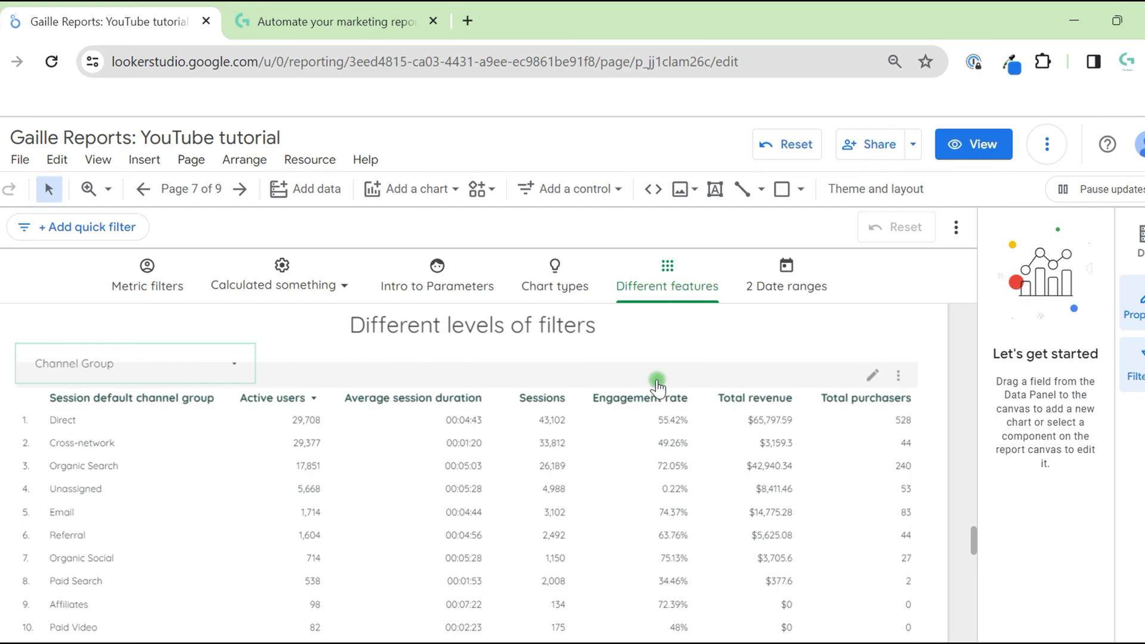
- Set the report's data source to GA4 - Demo account in Report settings
left_click(14, 162)
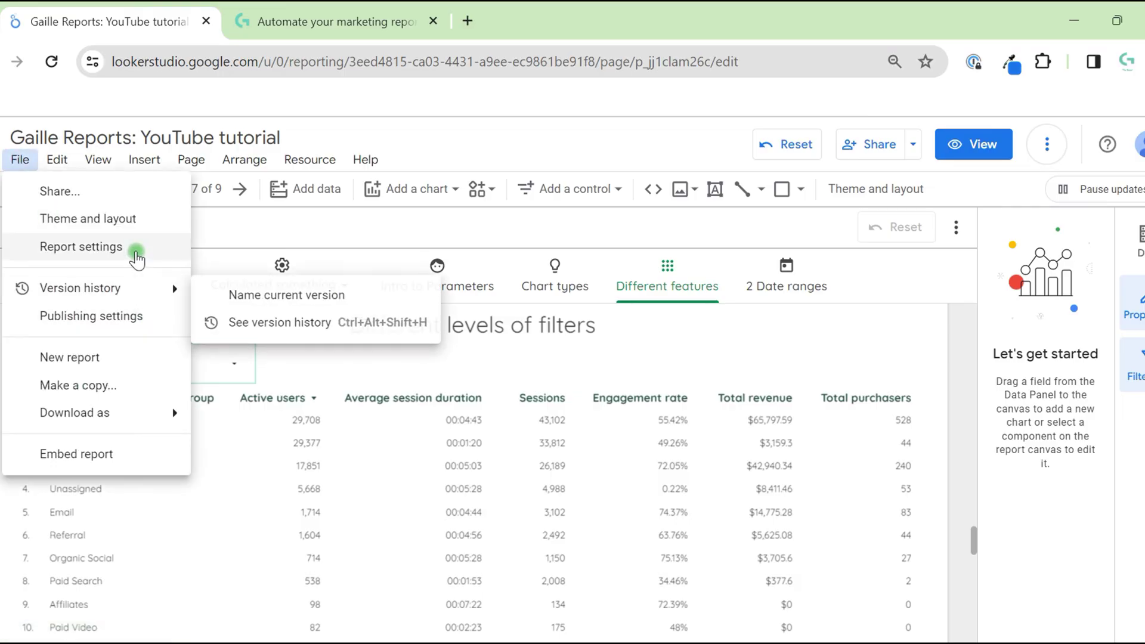
left_click(135, 247)
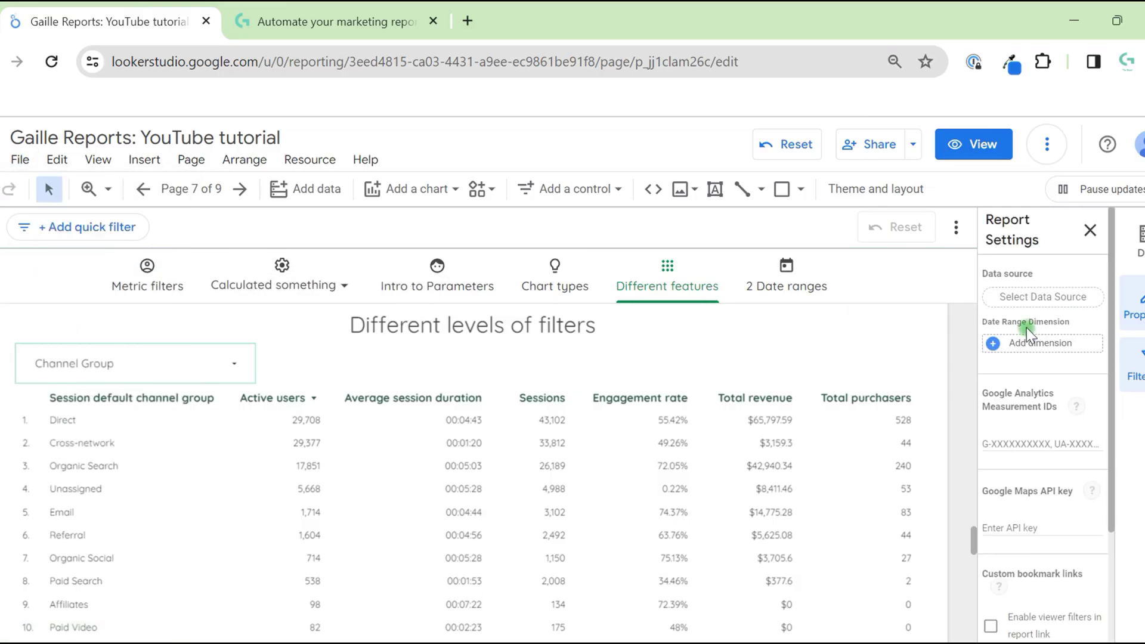
left_click(1036, 297)
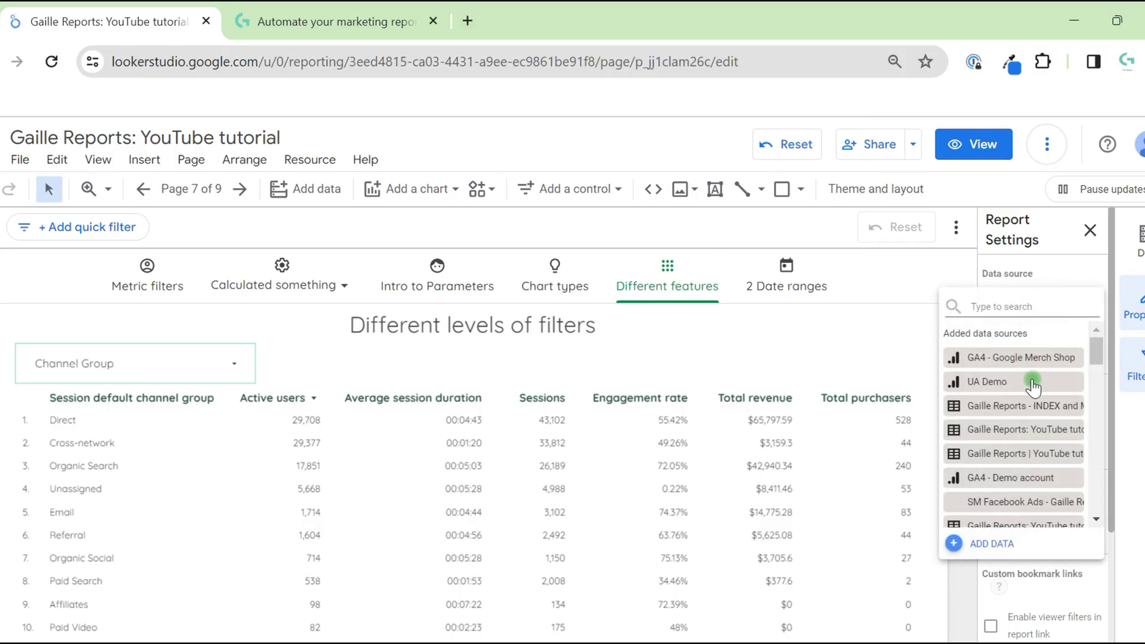
left_click(1029, 315)
type("ga4")
left_click(1008, 380)
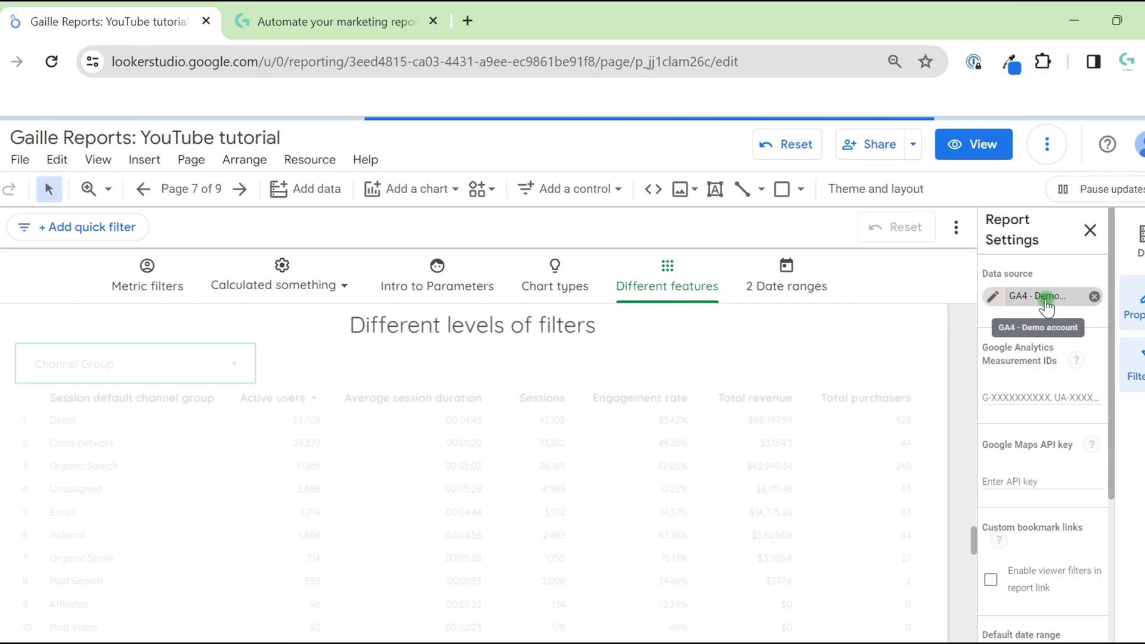
- Add 'GA4 Demo - Traffic = Organic' as the report-level filter
scroll(1050, 477, "down", 4)
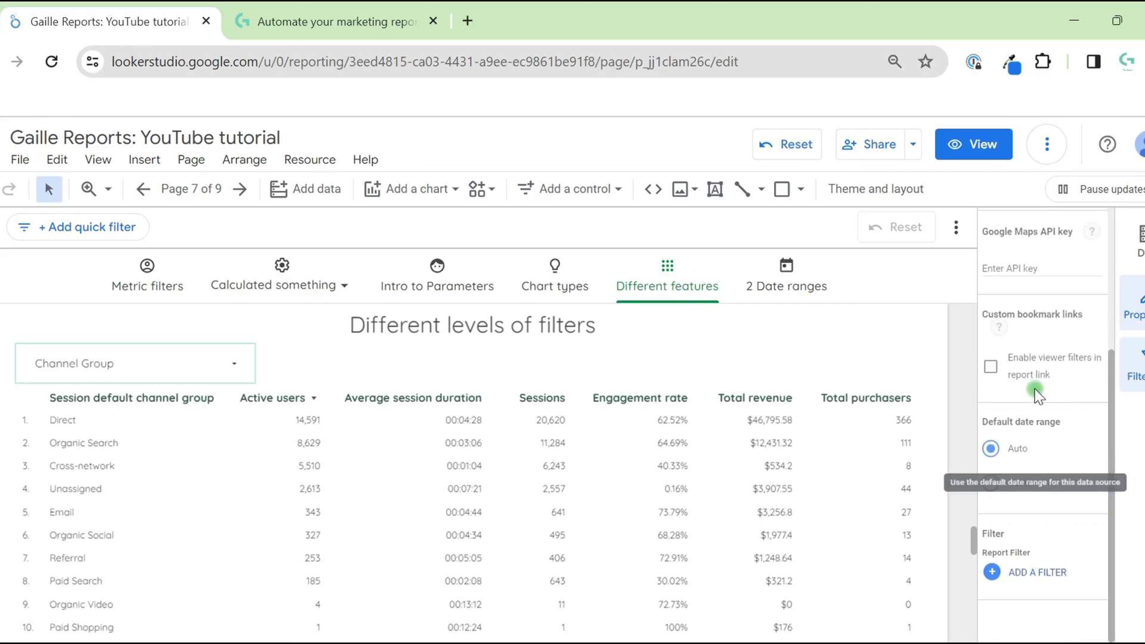
left_click(1045, 574)
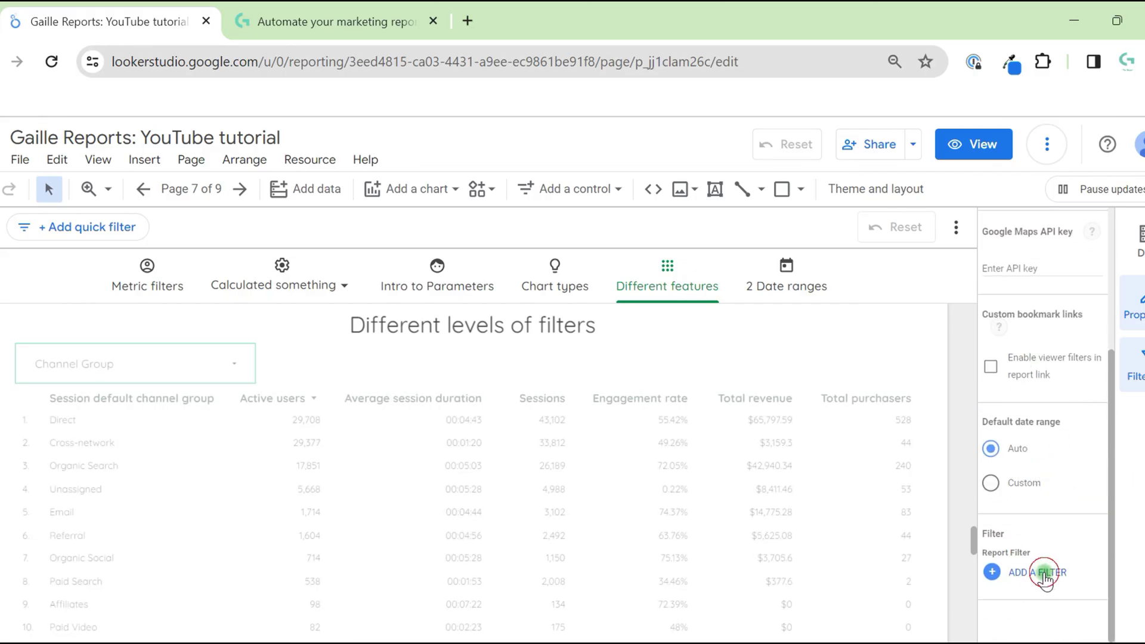
scroll(1049, 596, "down", 2)
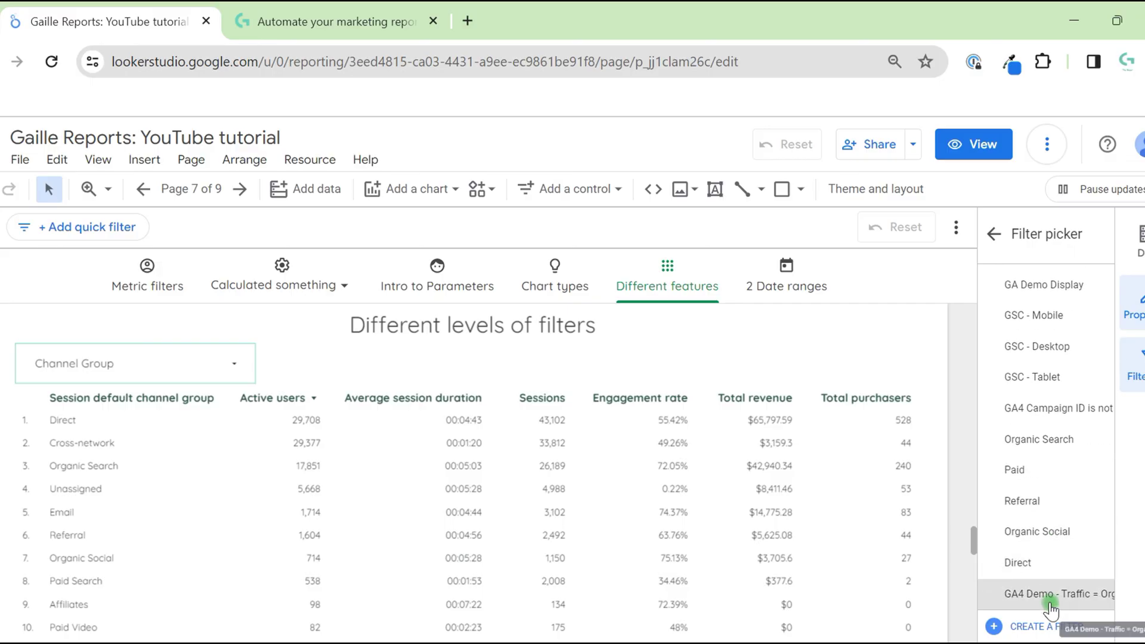
left_click(1050, 606)
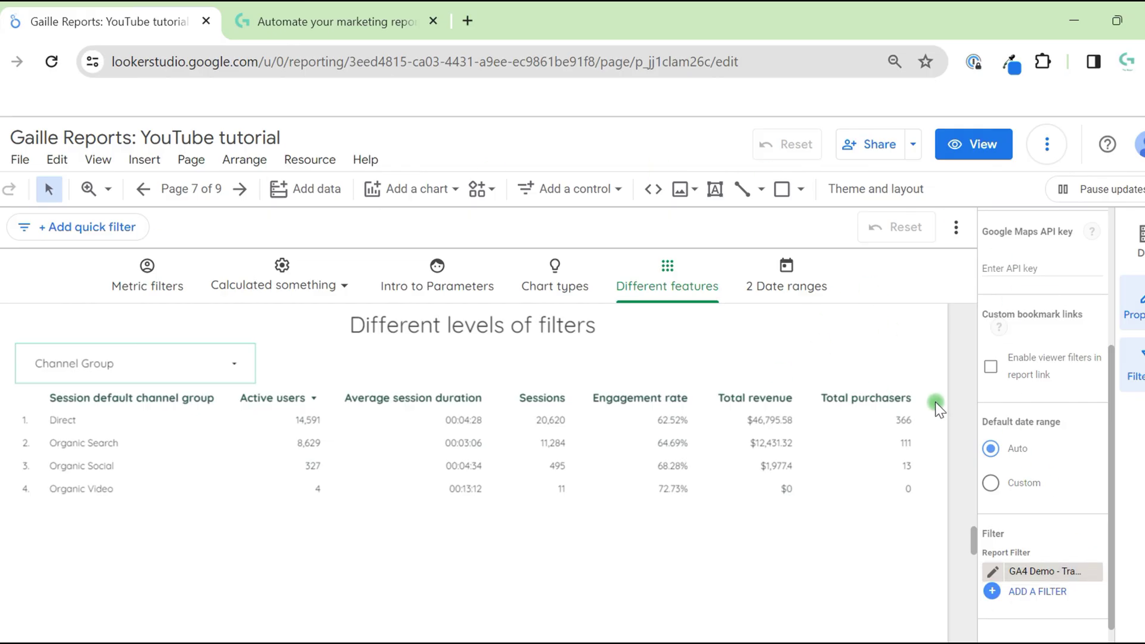
- Verify the channel table inherits the report filter, showing Direct, Organic Search, Organic Social and Organic Video
left_click(741, 499)
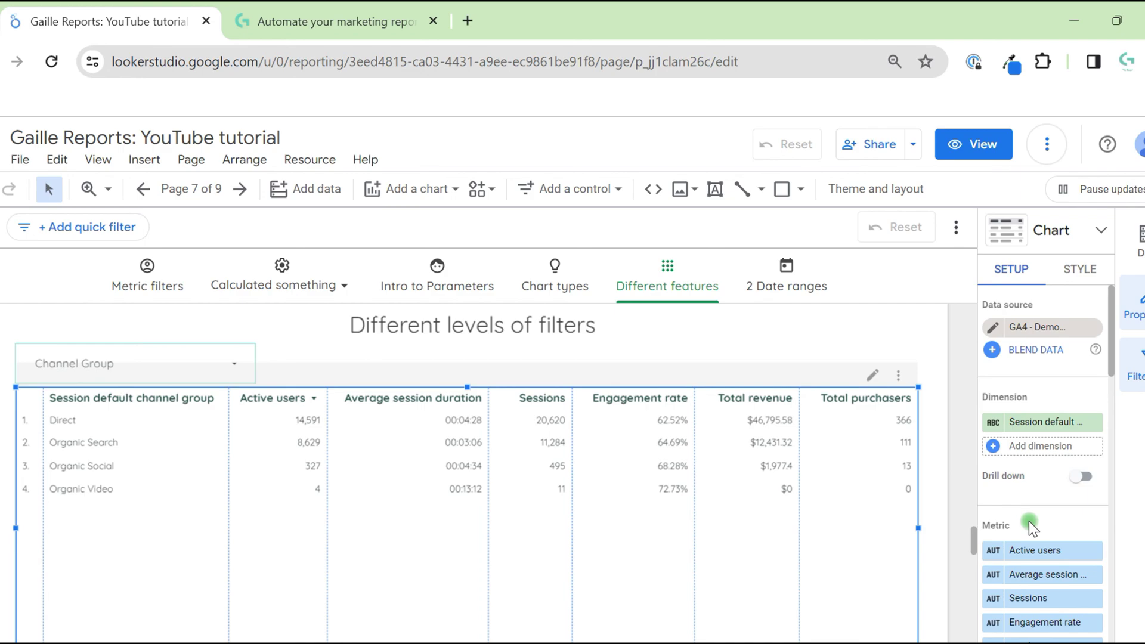
scroll(1030, 519, "down", 5)
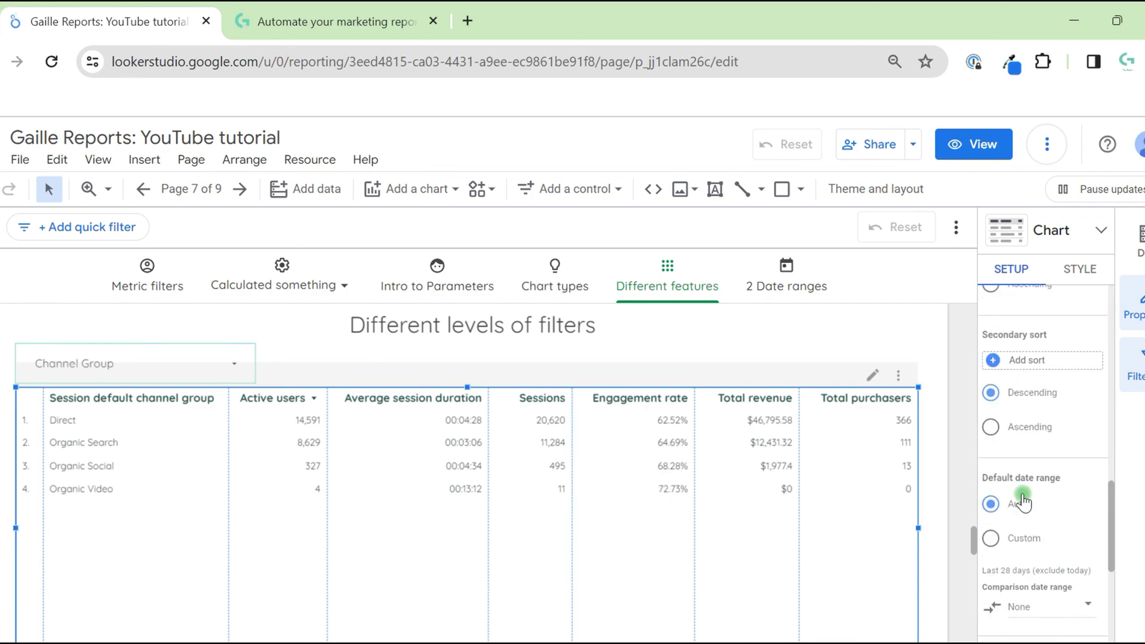
scroll(1060, 439, "down", 5)
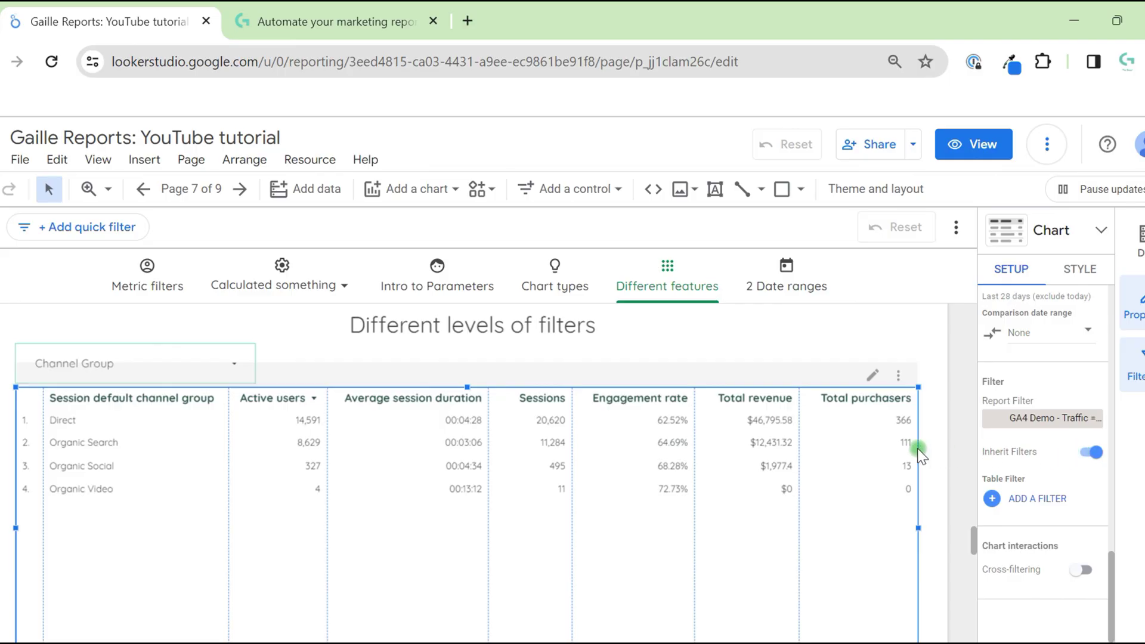
left_click(950, 449)
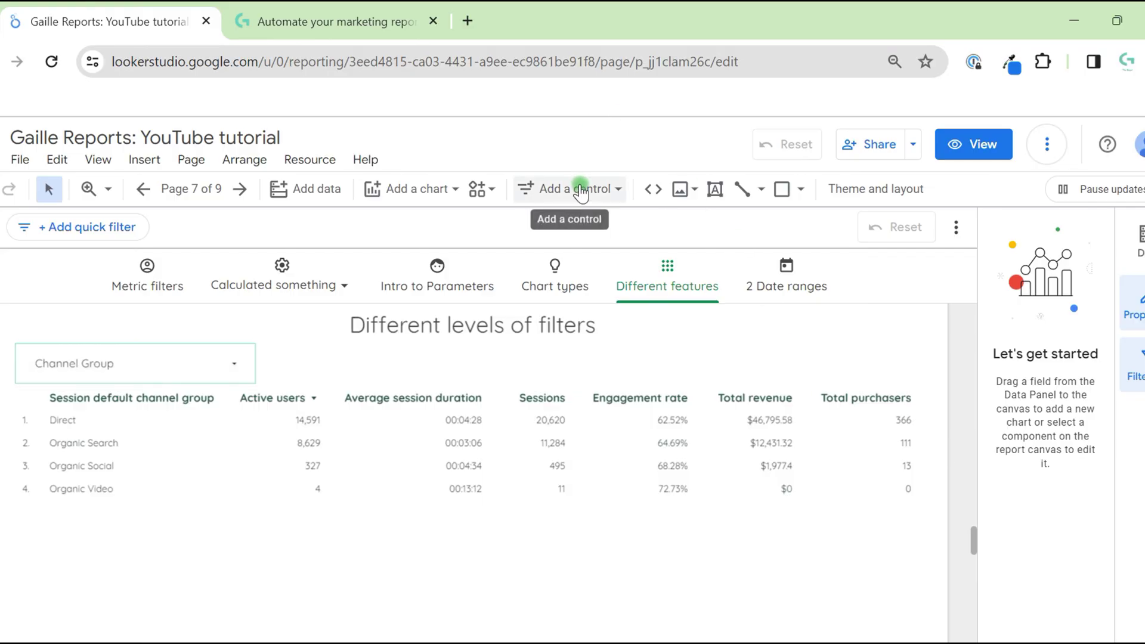
- Check the Channel Group choices, then inspect the table's Filter section for the inherited report filter
left_click(228, 365)
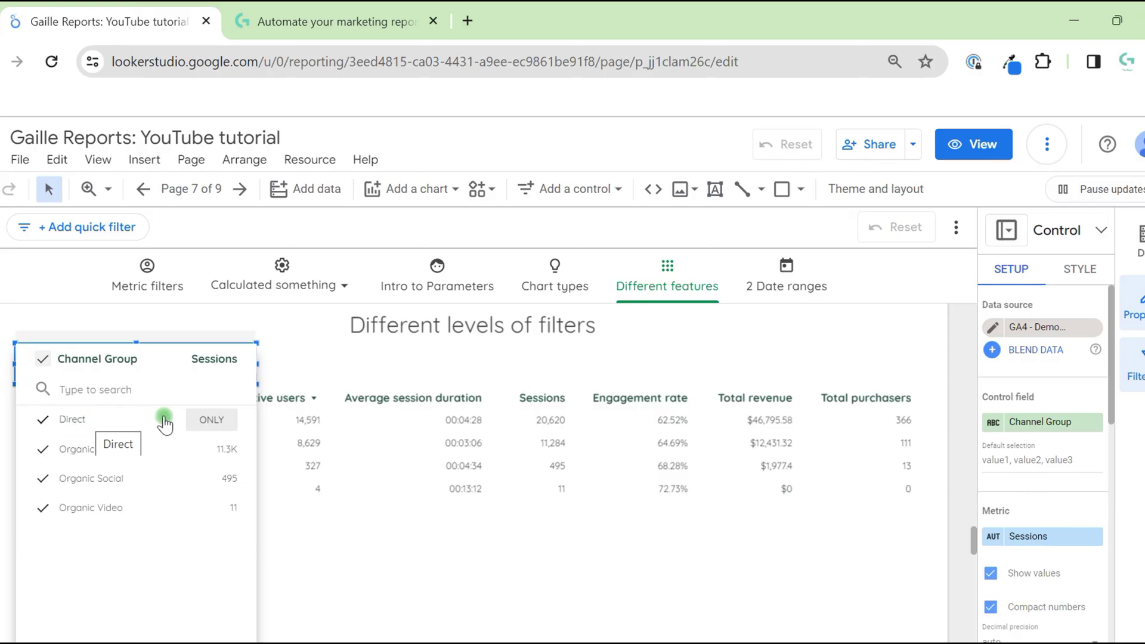
left_click(366, 357)
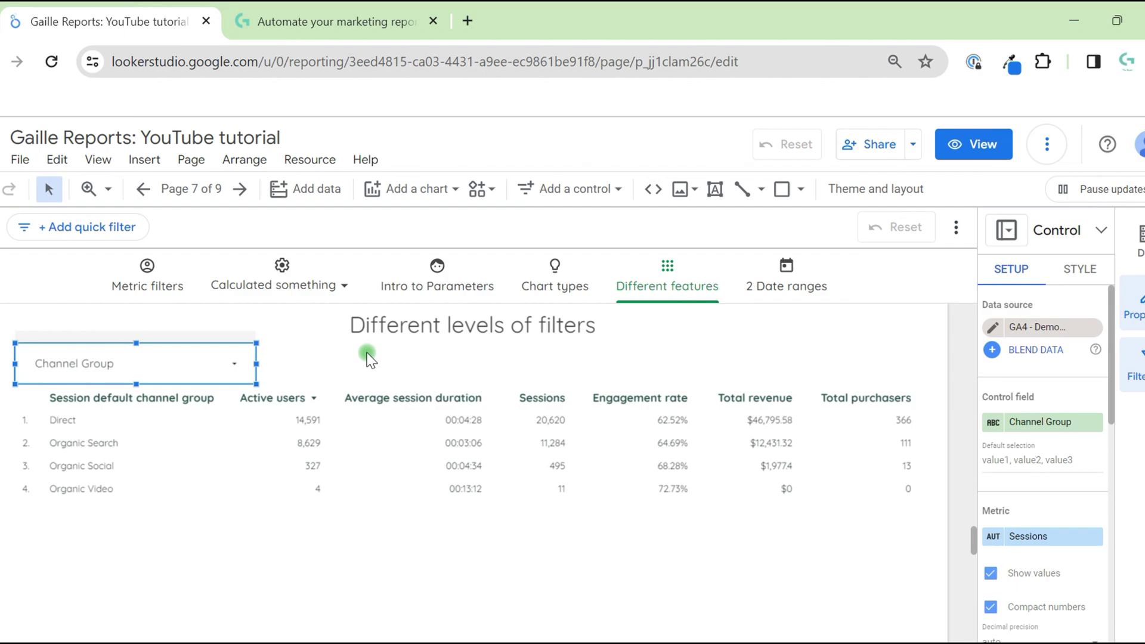
left_click(599, 502)
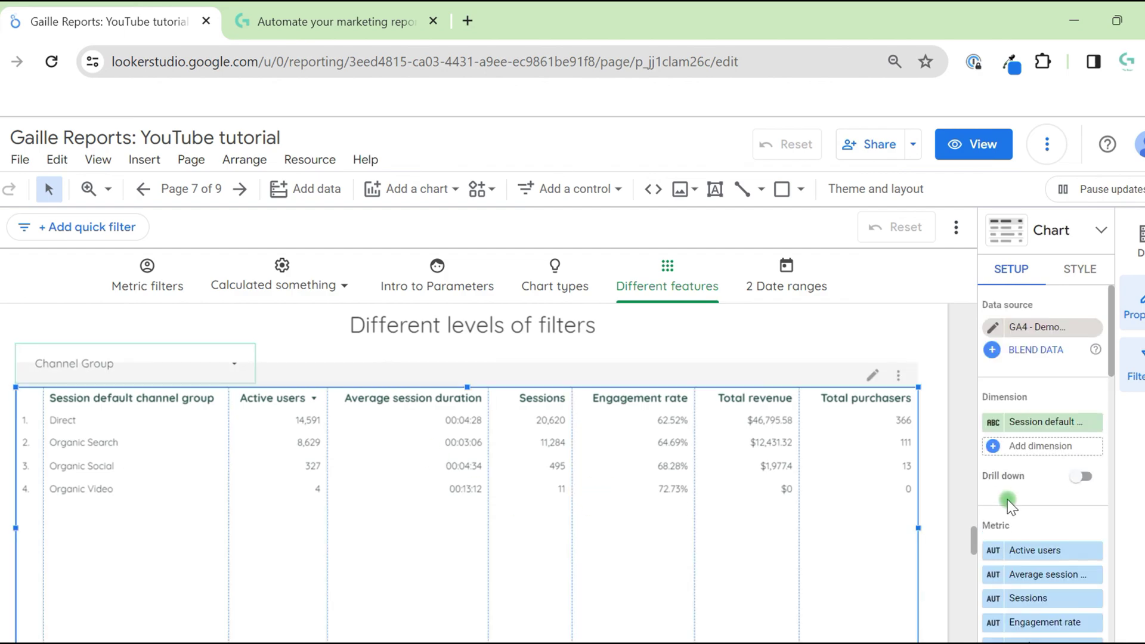
scroll(1025, 500, "down", 10)
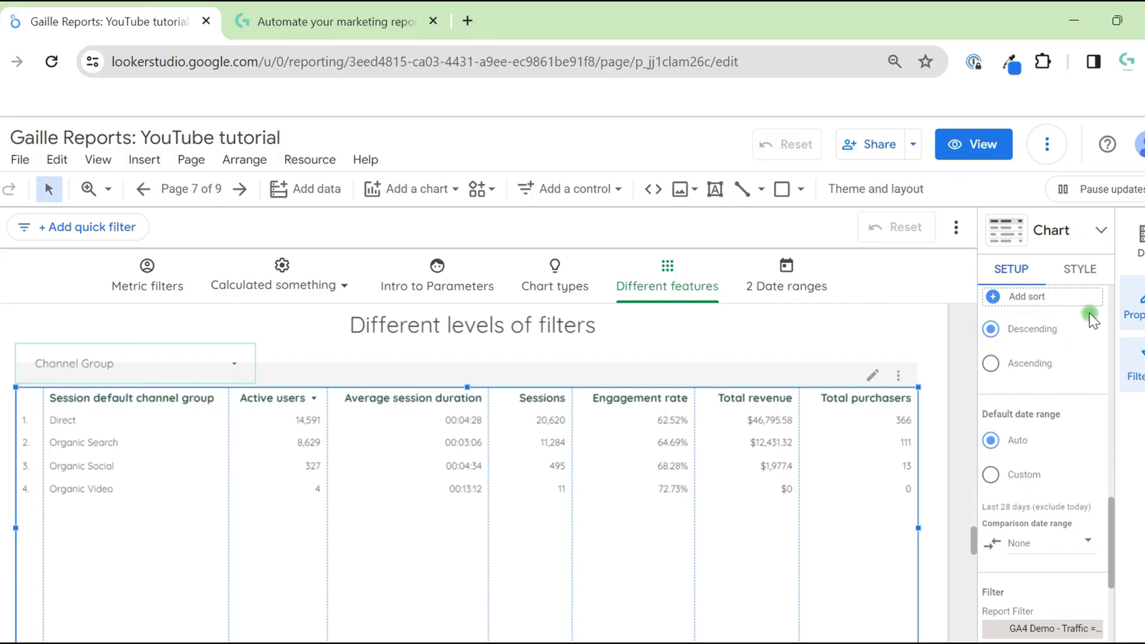
scroll(1086, 526, "down", 3)
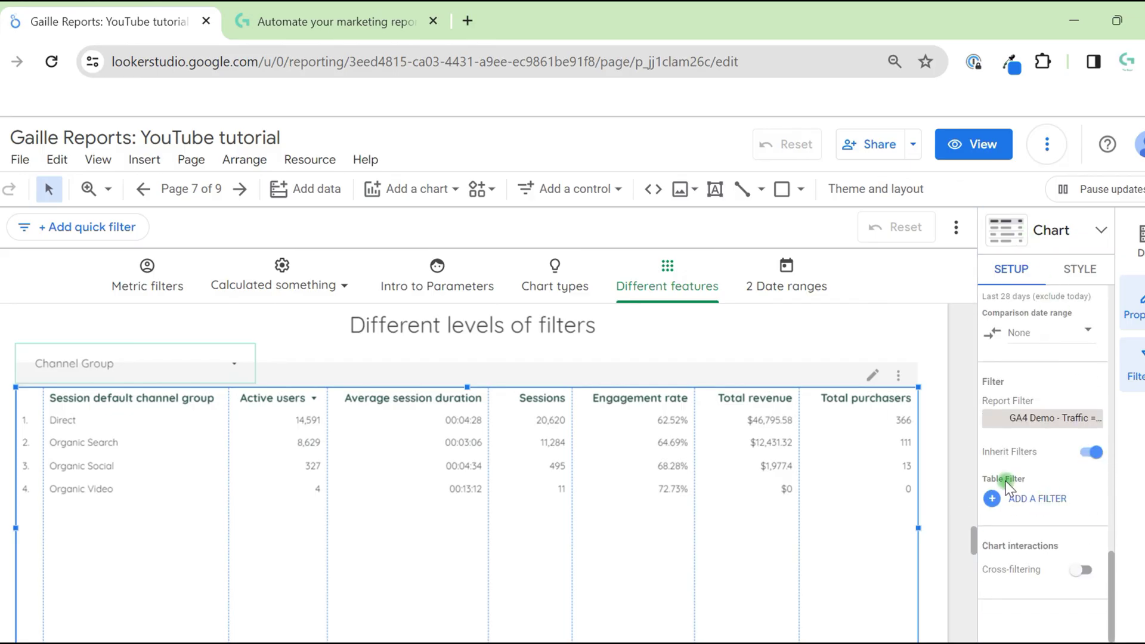
left_click(197, 161)
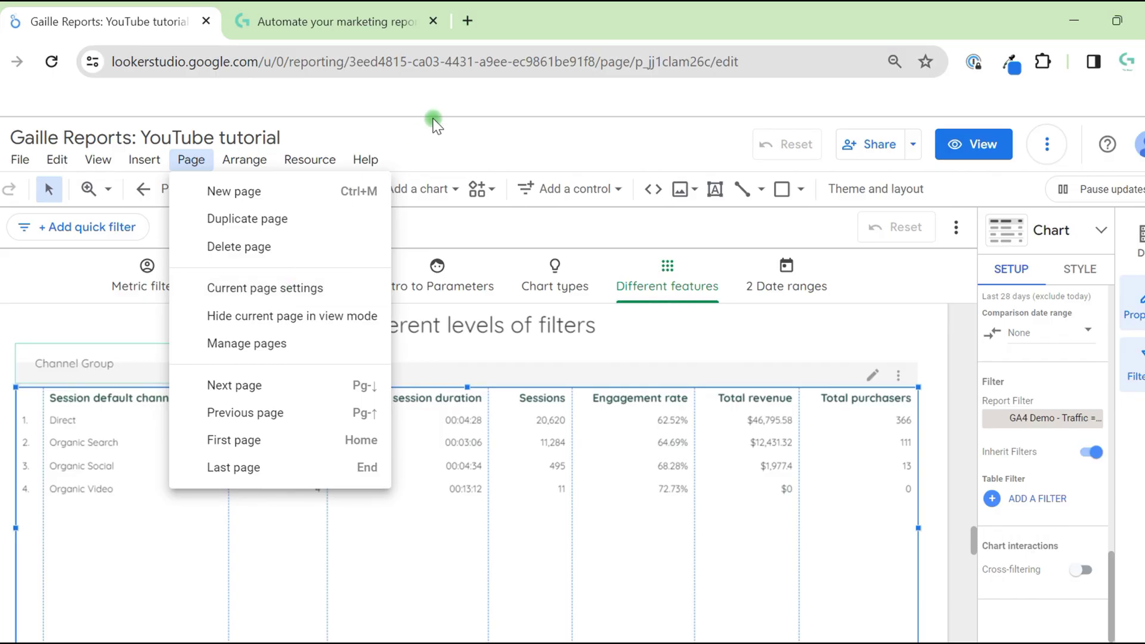
left_click(434, 120)
left_click(20, 160)
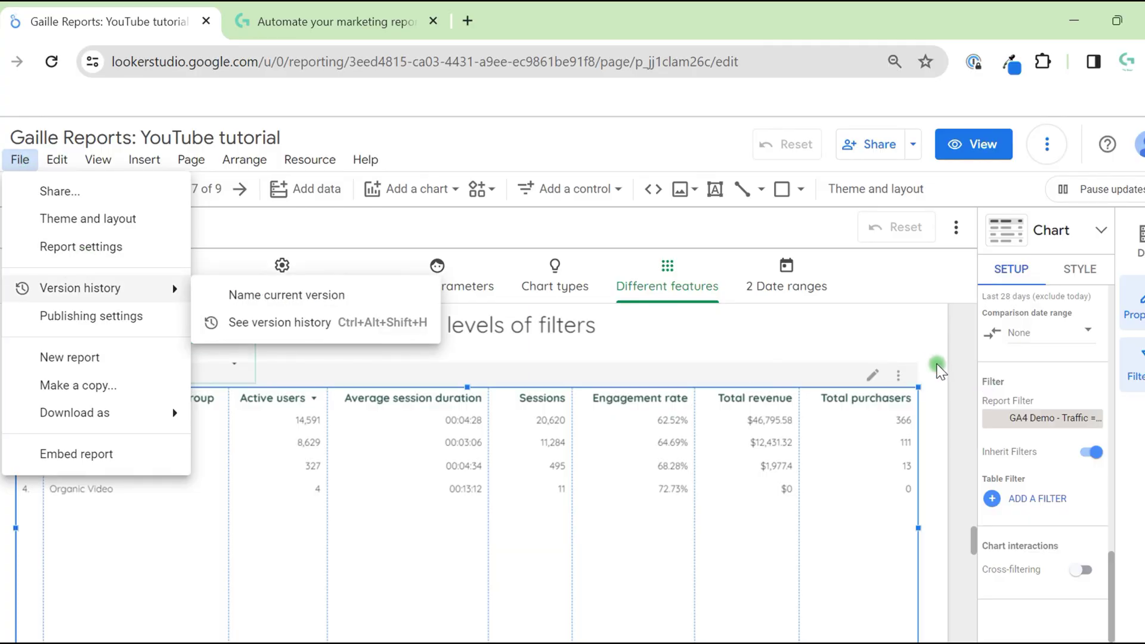
left_click(925, 334)
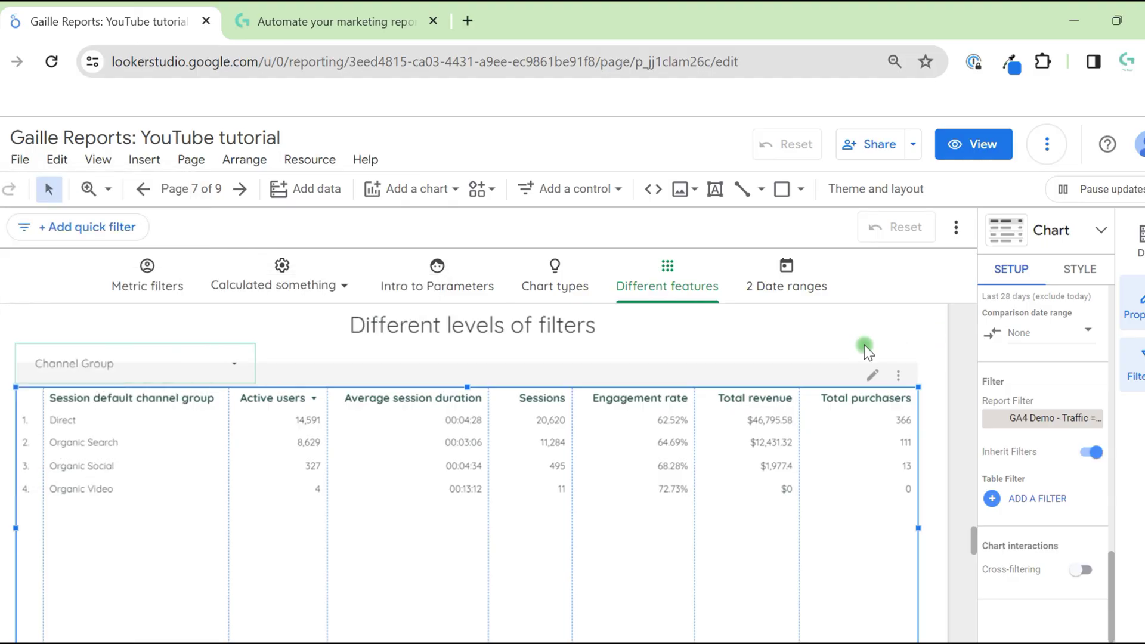